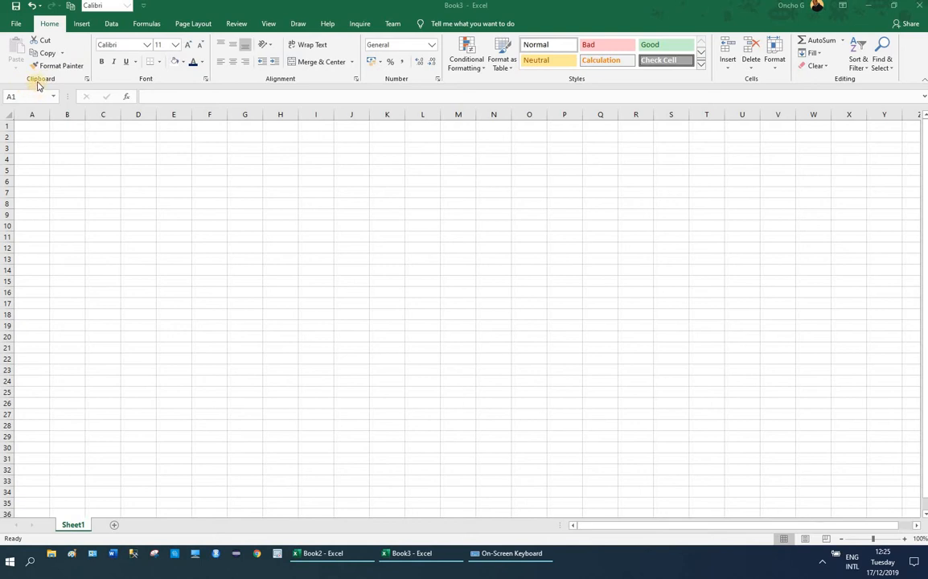
Step: Enter 45 in cell A1
click(36, 126)
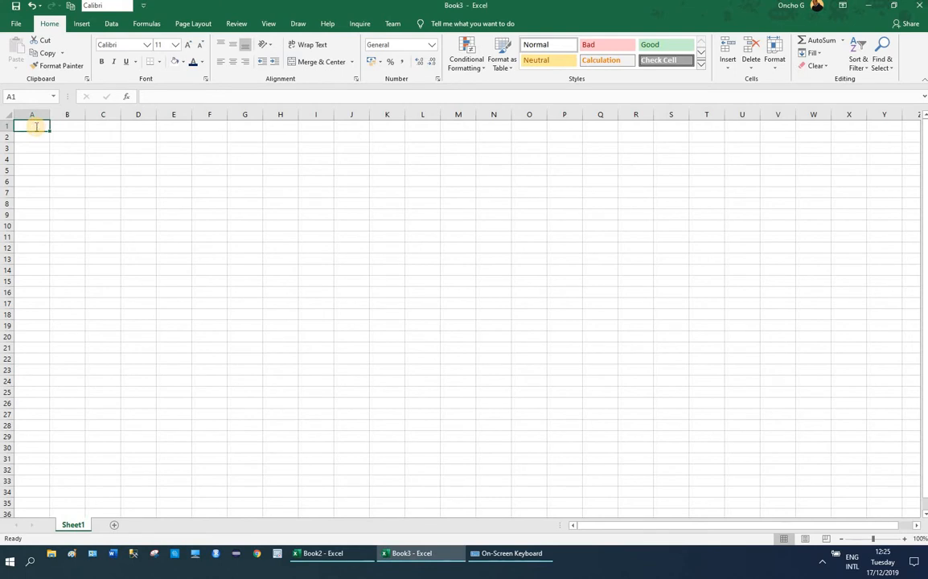
text(45)
key(Return)
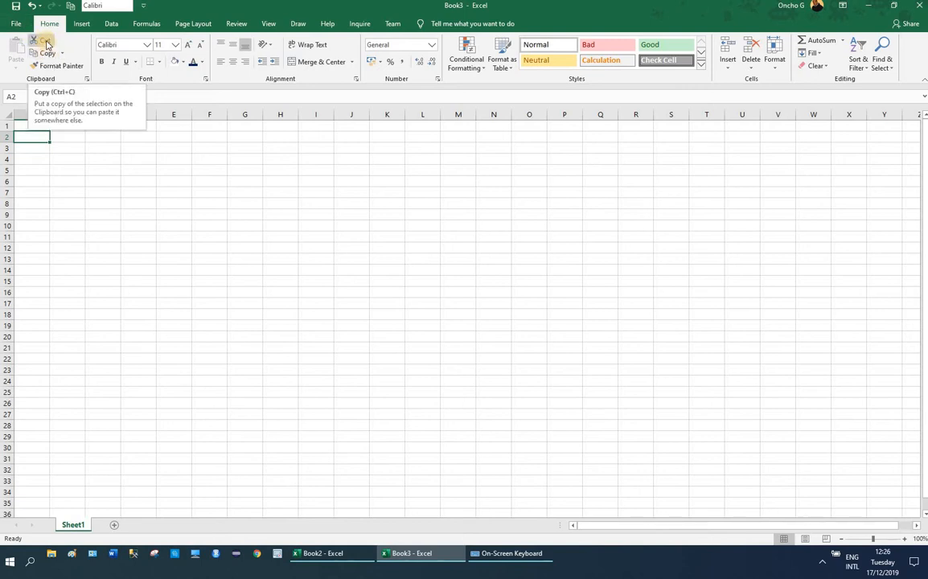
click(35, 126)
text(45)
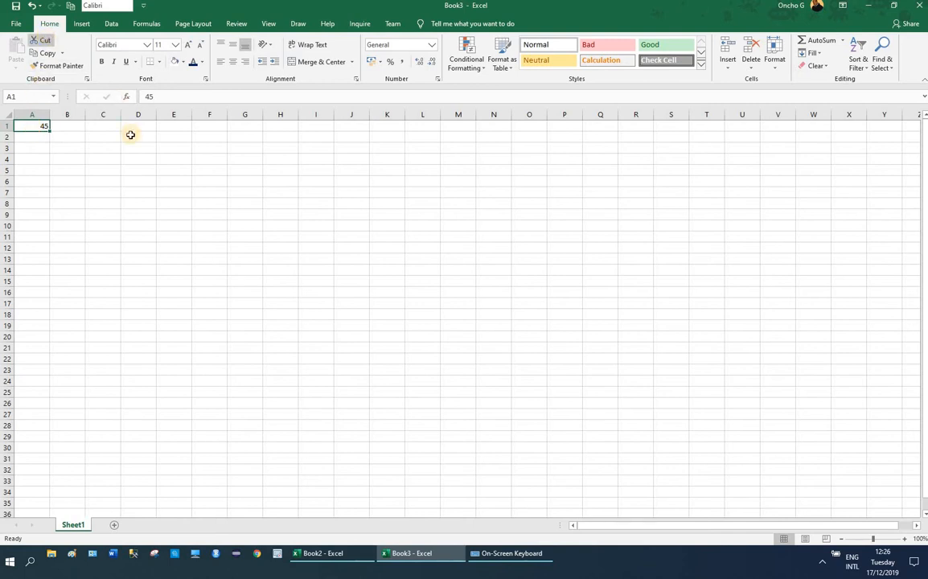
Step: Cut the contents of cell A1 to the clipboard
click(42, 40)
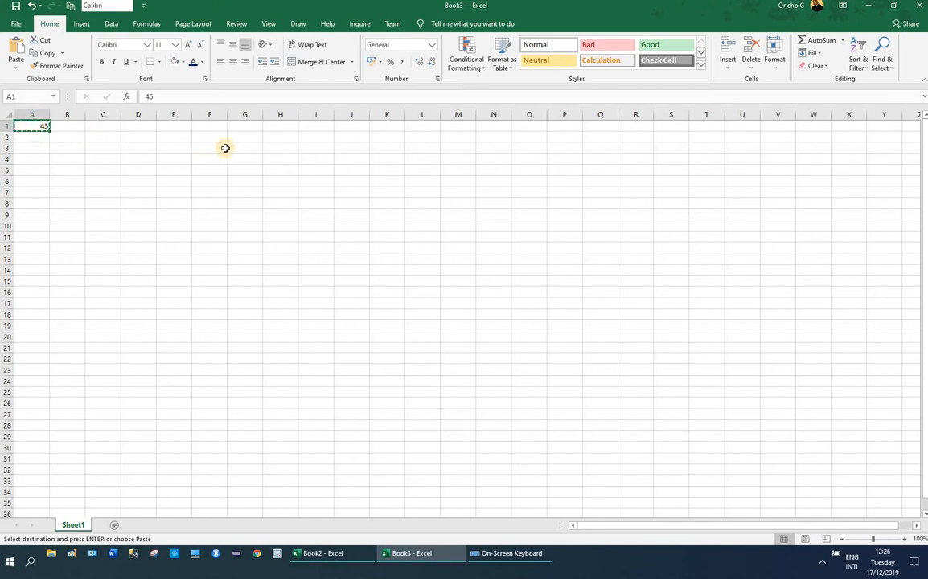
click(41, 41)
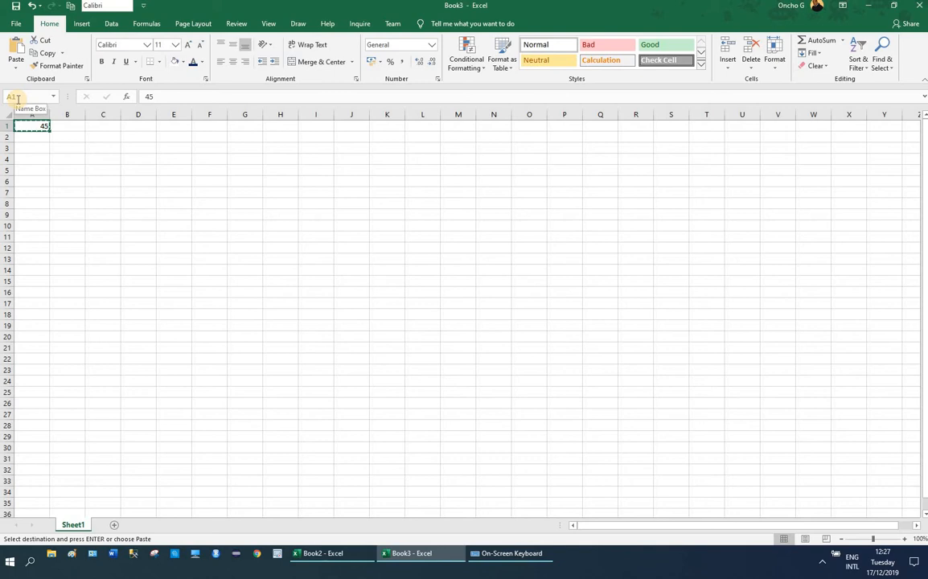
click(42, 42)
Step: Enter 50 in cell A3
click(37, 149)
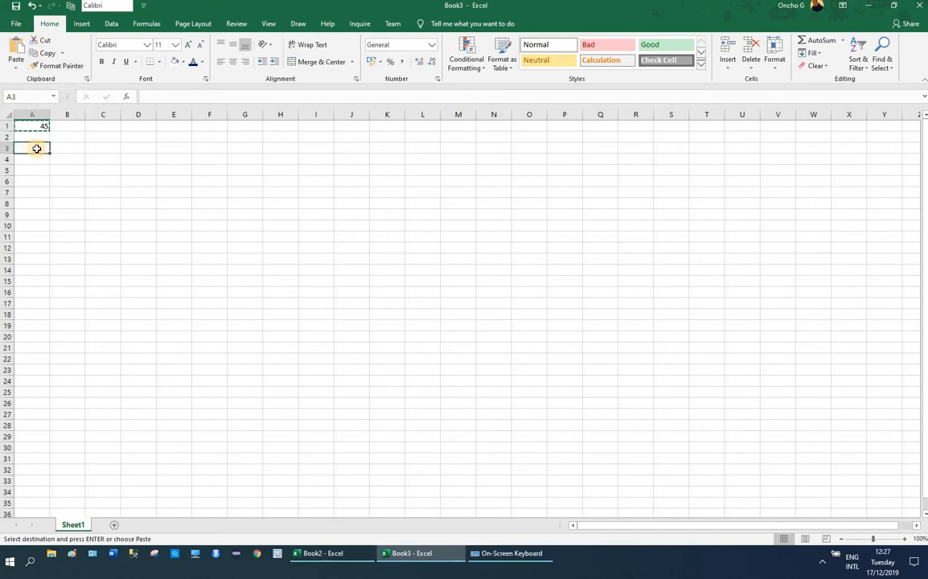
text(50)
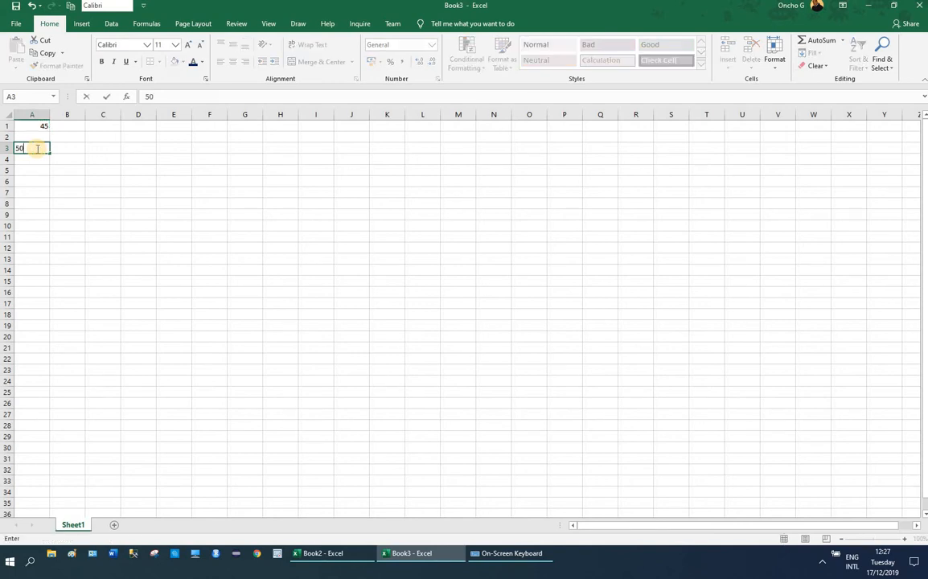
click(92, 181)
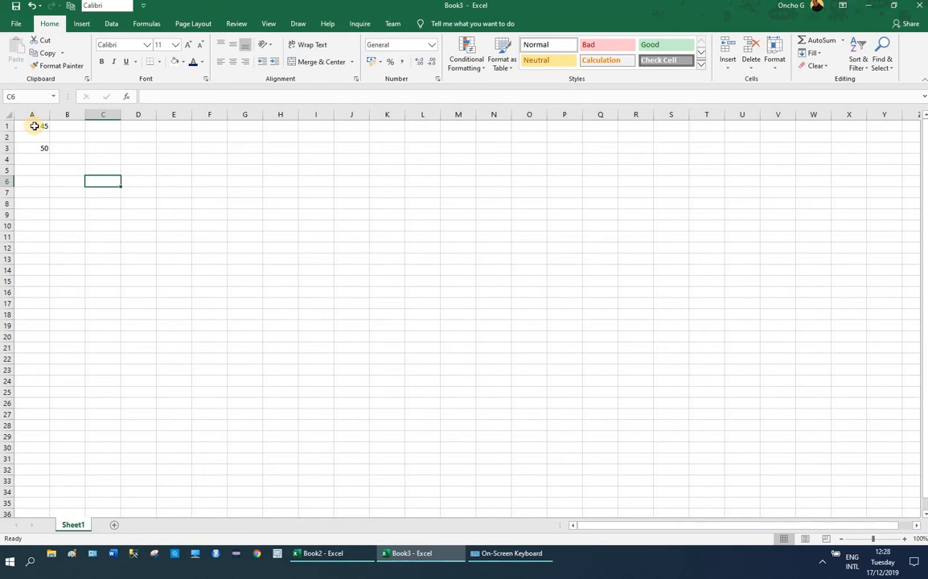
Step: Select the cells in column A from A1 past A3 and move them as a block to column C, starting at C1
drag(35, 127, 39, 153)
click(92, 143)
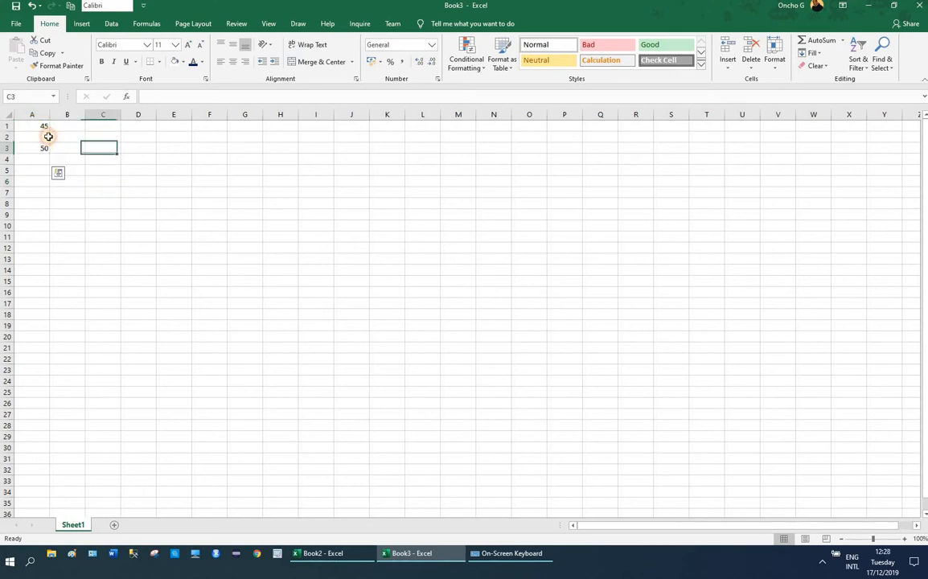
drag(35, 125, 76, 148)
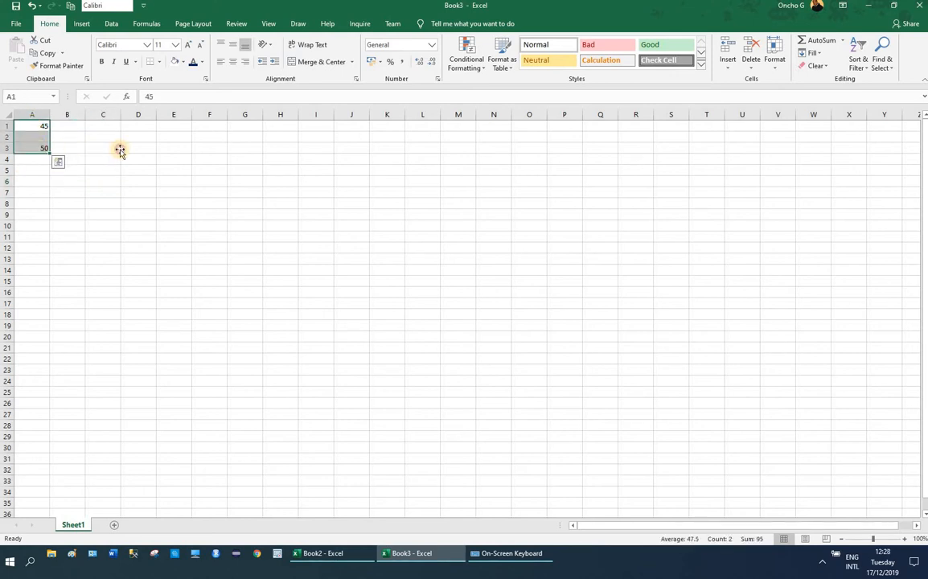
click(116, 149)
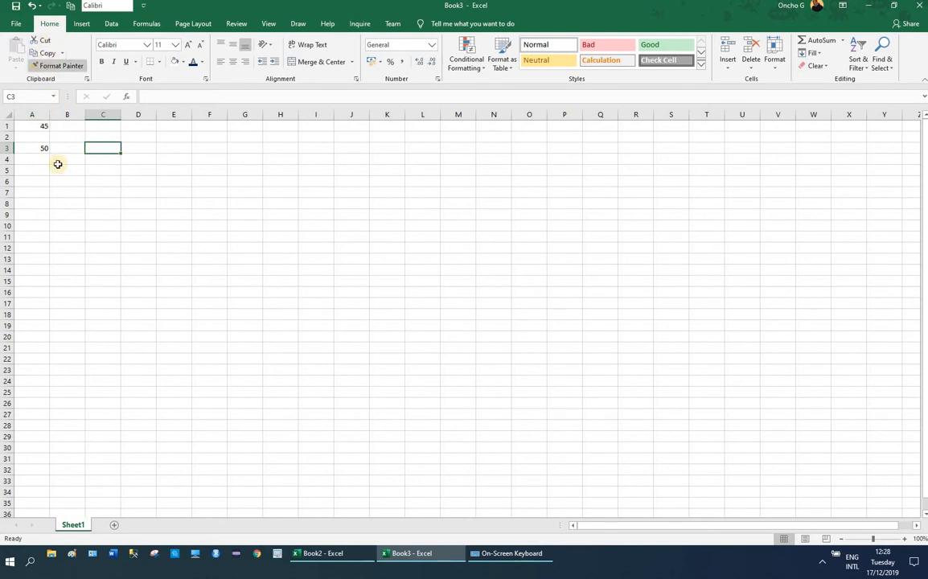
click(94, 185)
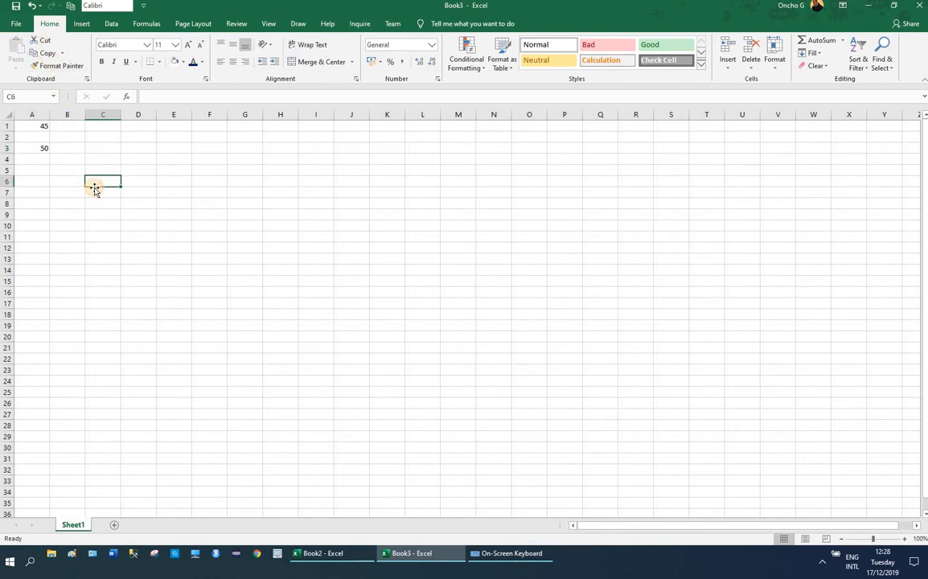
click(40, 126)
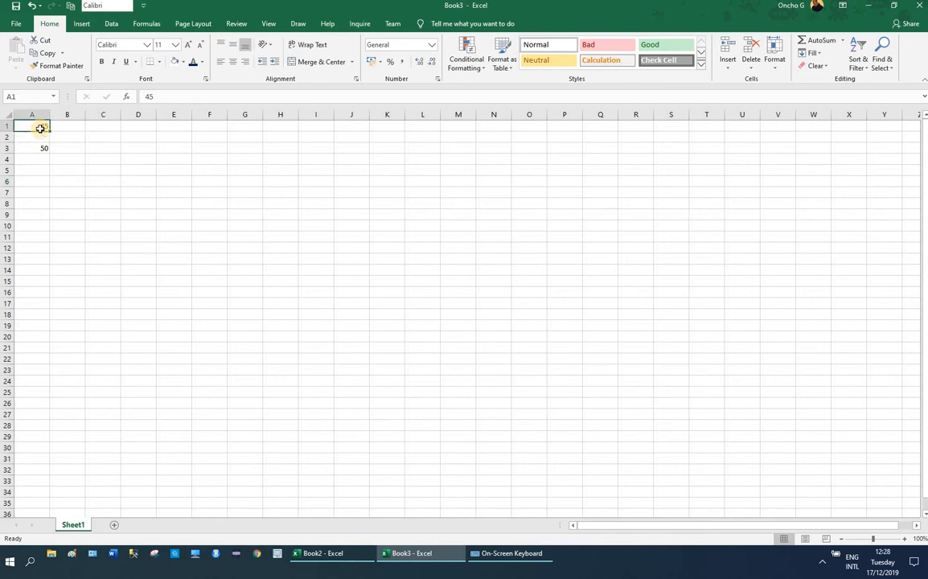
drag(38, 133, 108, 152)
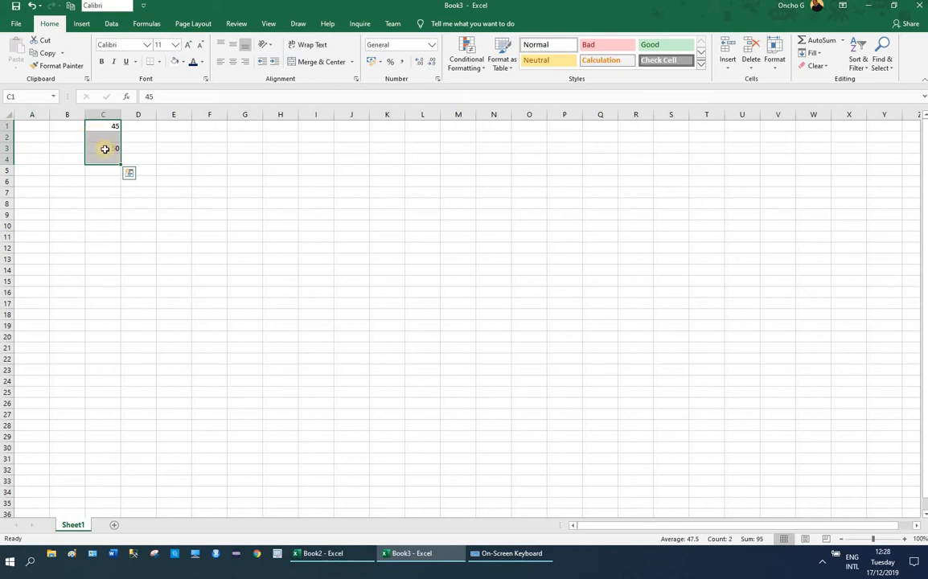
Step: Move the two values to cells D1 and D2, and relocate the 50 on its own to D8
drag(83, 139, 129, 145)
click(37, 146)
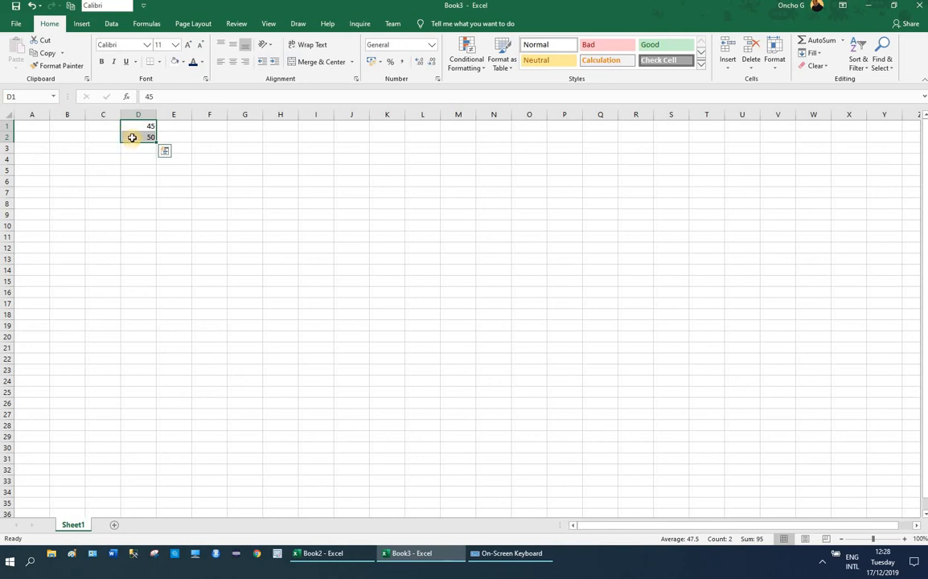
click(137, 144)
drag(136, 146, 138, 203)
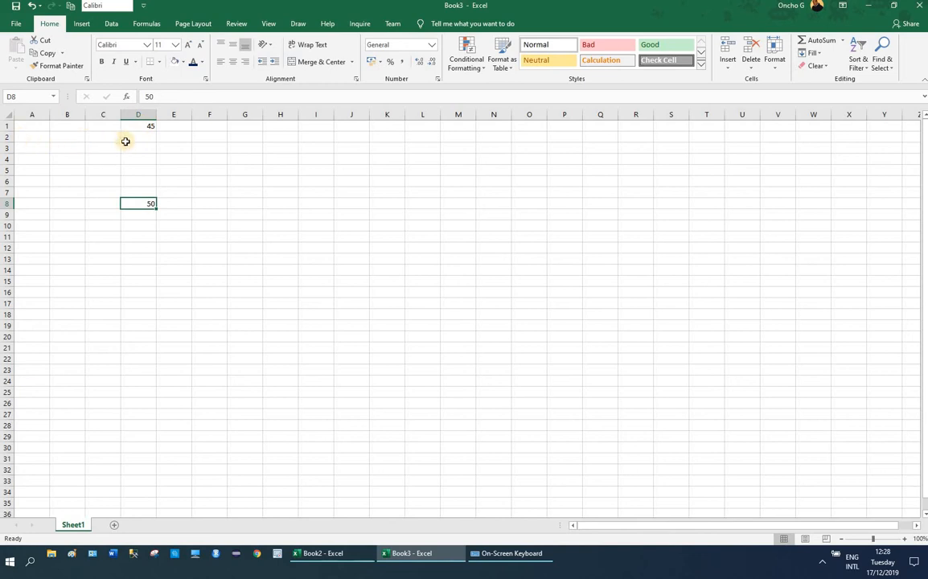
Step: Undo the last two cell moves and deselect the restored cells
click(31, 7)
click(30, 6)
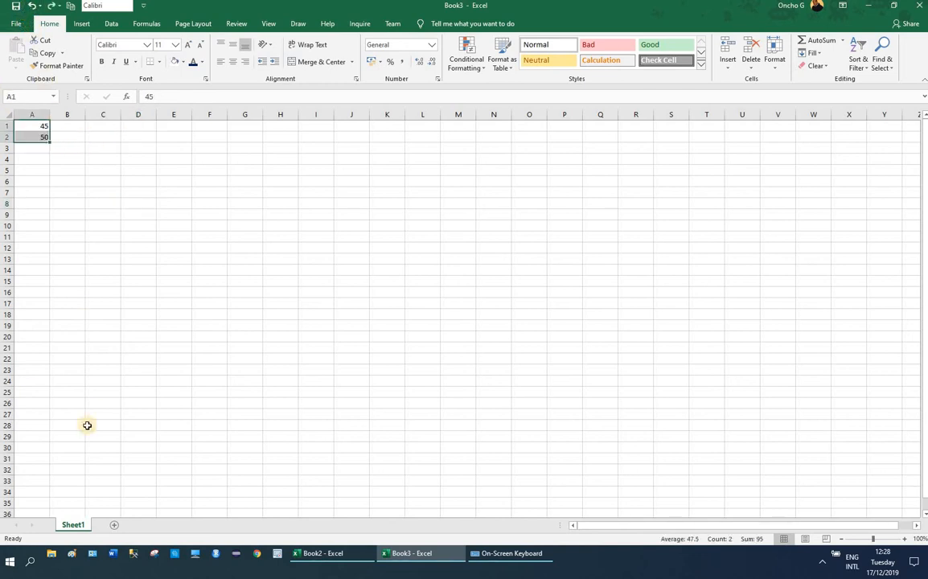
click(64, 248)
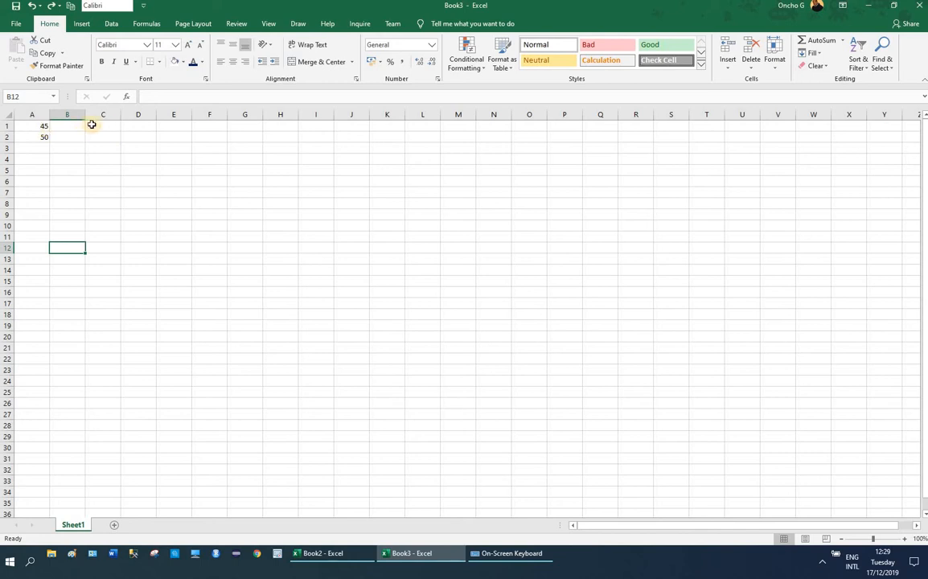
Step: Cut the value from cell A1 and paste it into D1, briefly displaying the On-Screen Keyboard before pasting
click(39, 127)
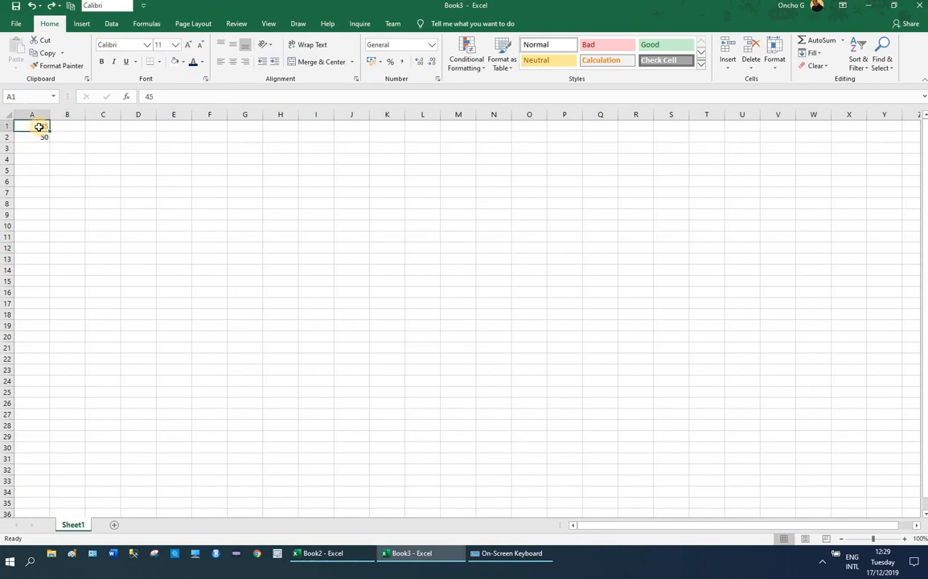
click(47, 42)
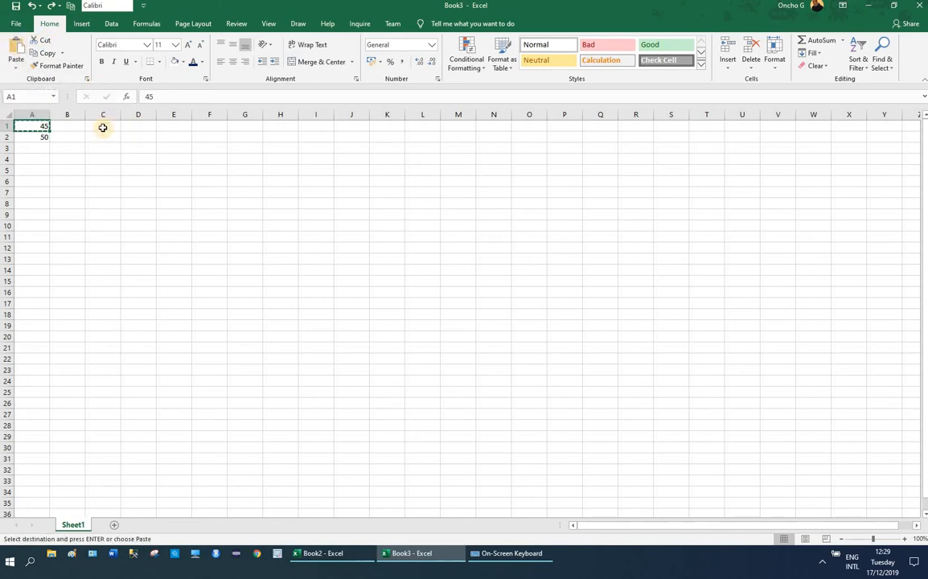
click(132, 127)
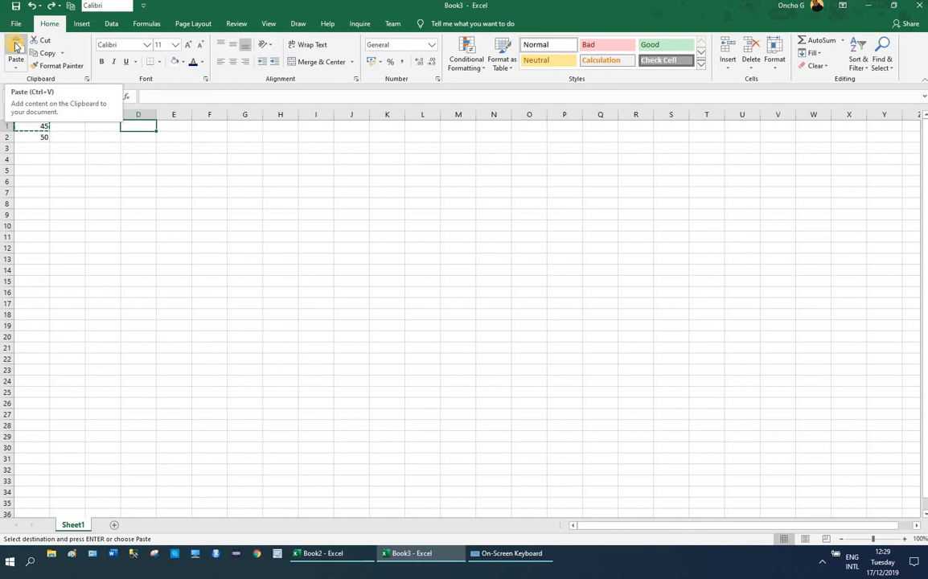
click(497, 555)
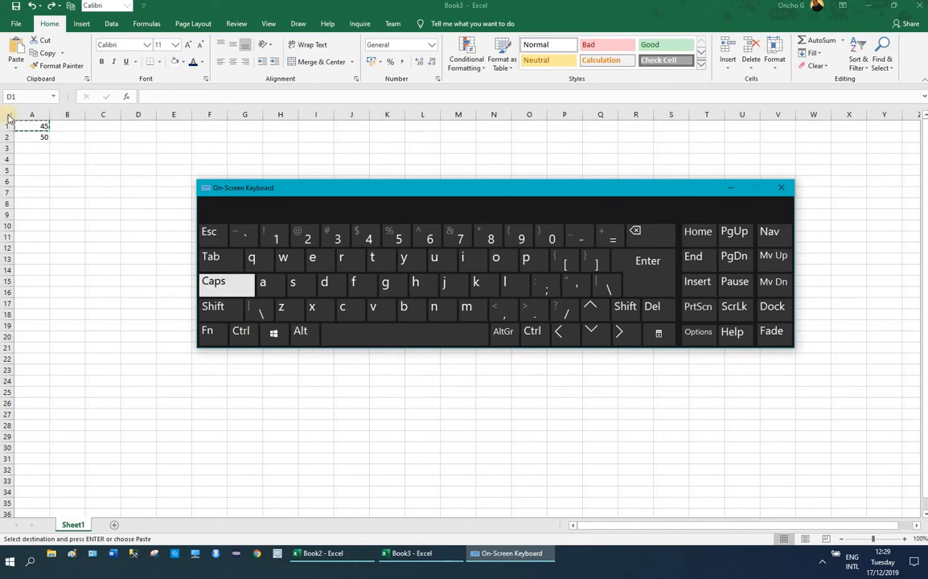
click(730, 188)
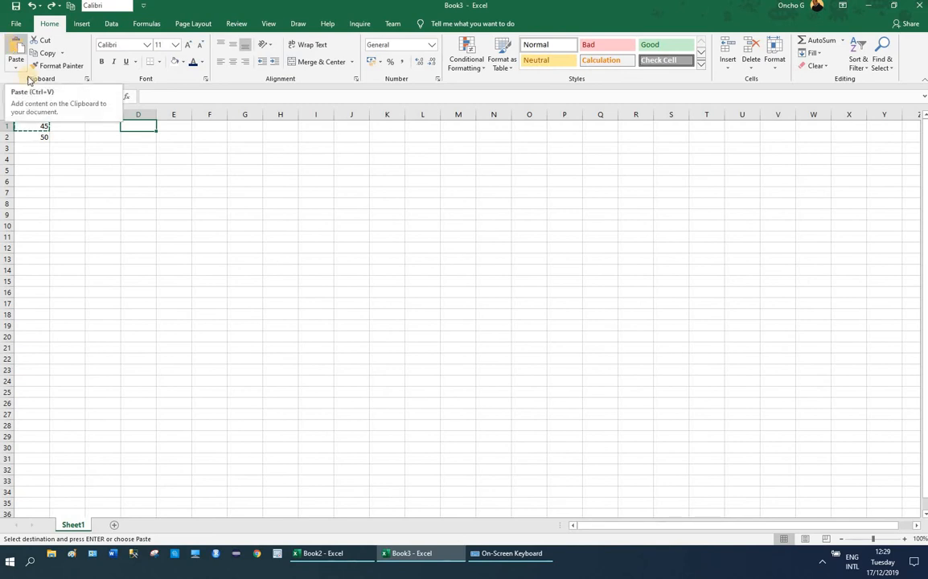
click(145, 127)
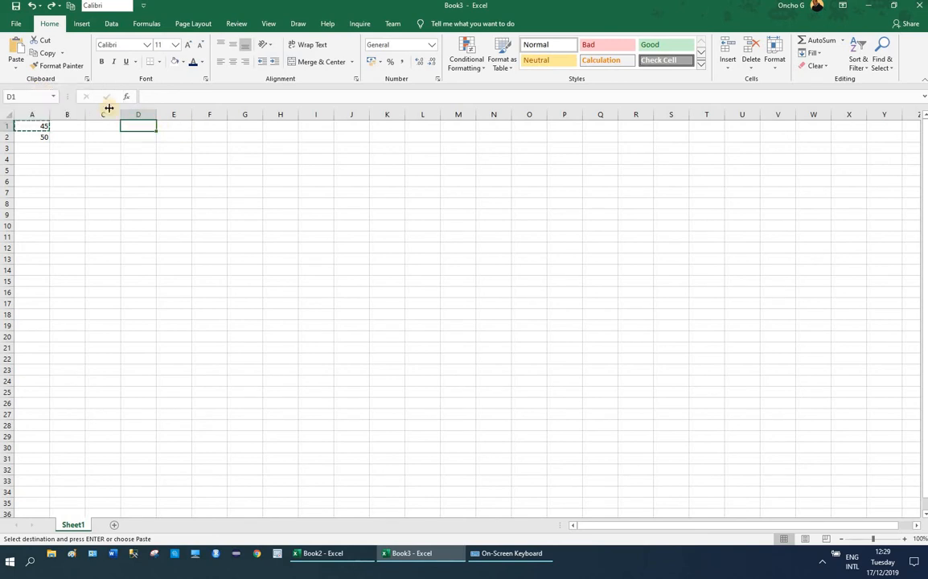
click(15, 47)
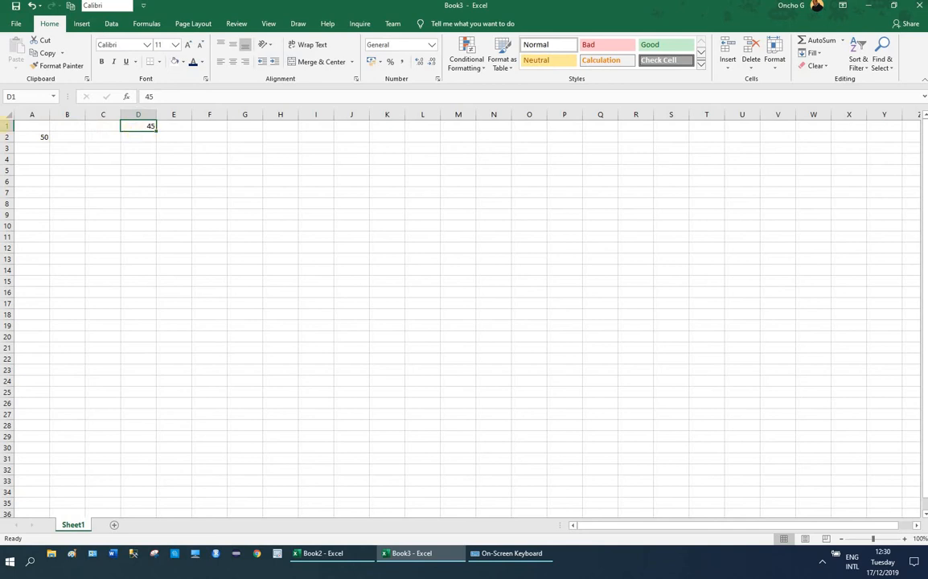
Step: Copy the value in cell A2 to the clipboard
click(36, 127)
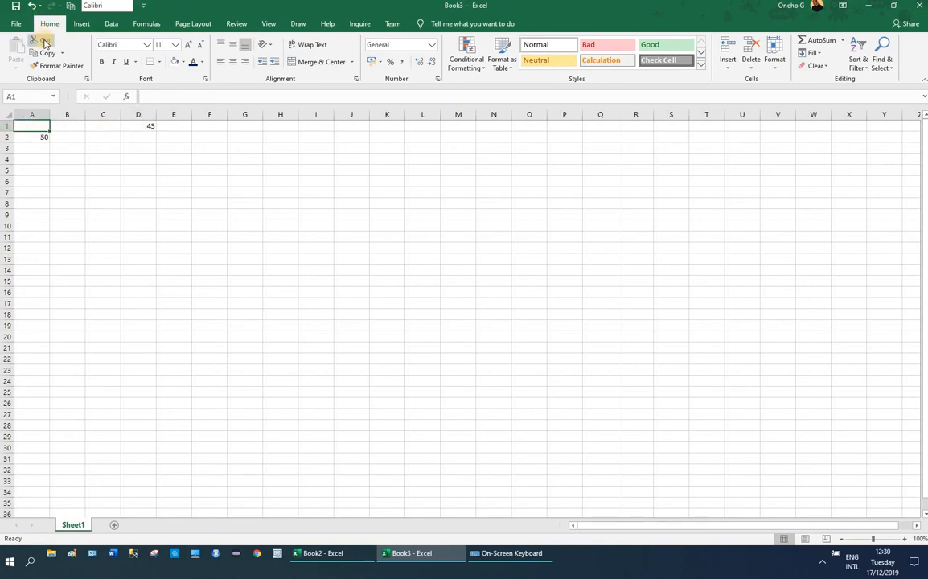
click(41, 137)
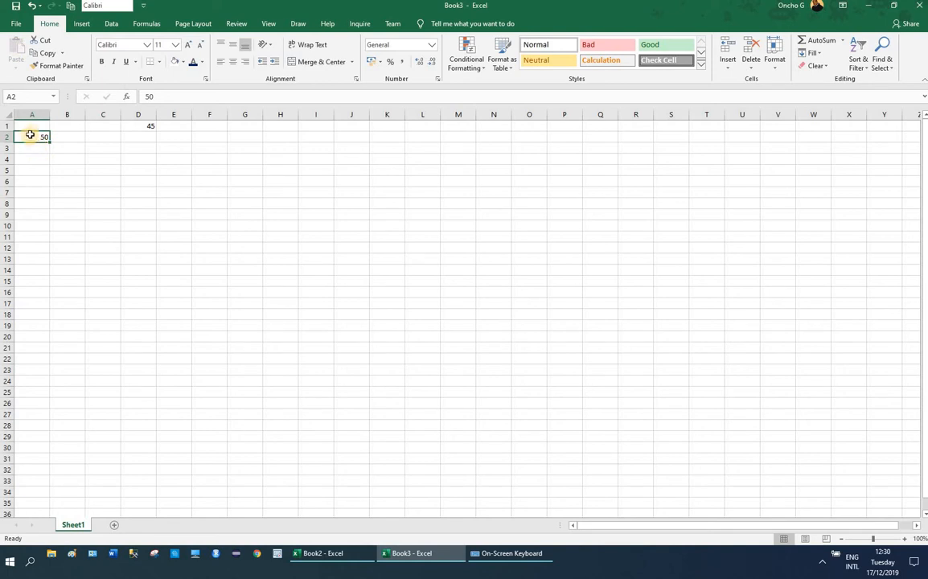
click(49, 55)
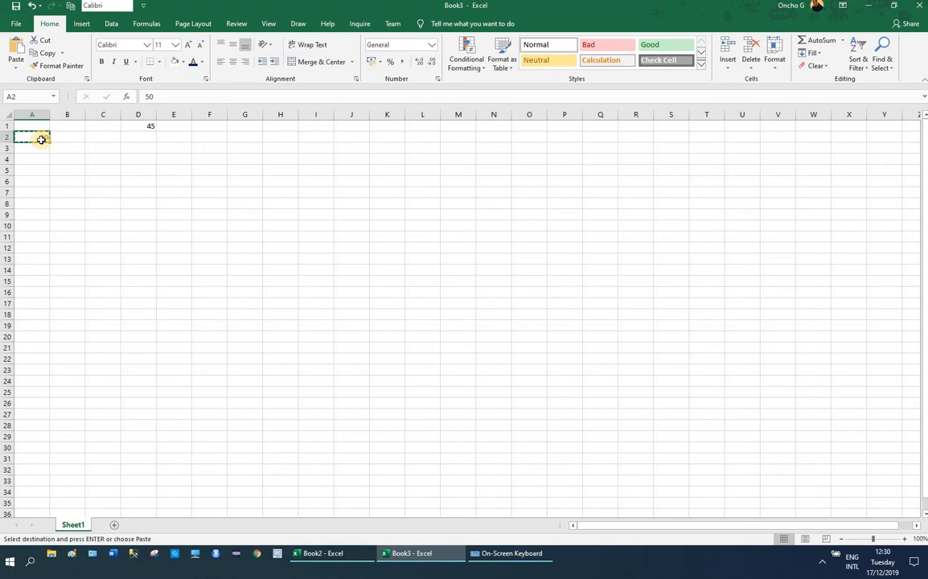
click(45, 53)
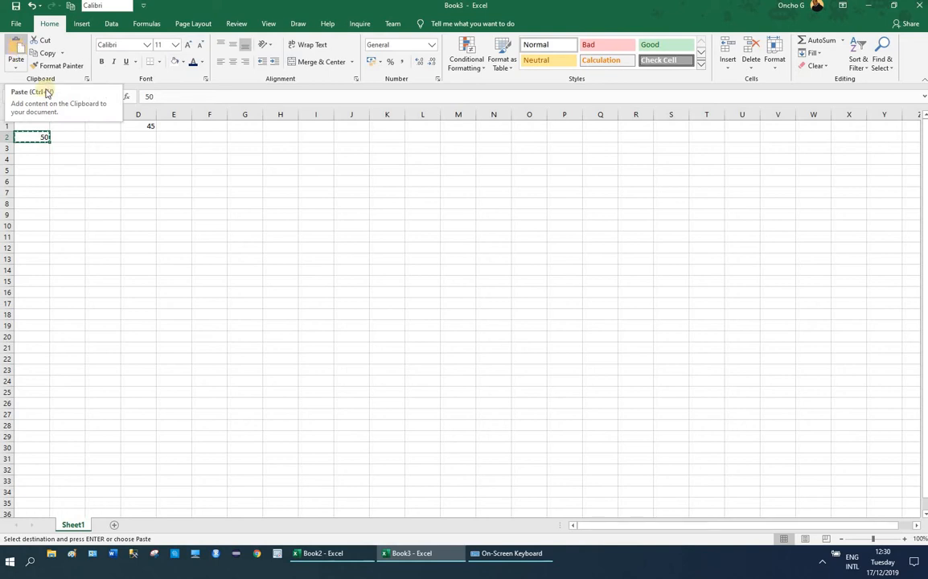
Step: Paste the copied value into cell D5 while the On-Screen Keyboard is displayed, and minimize the keyboard
click(142, 170)
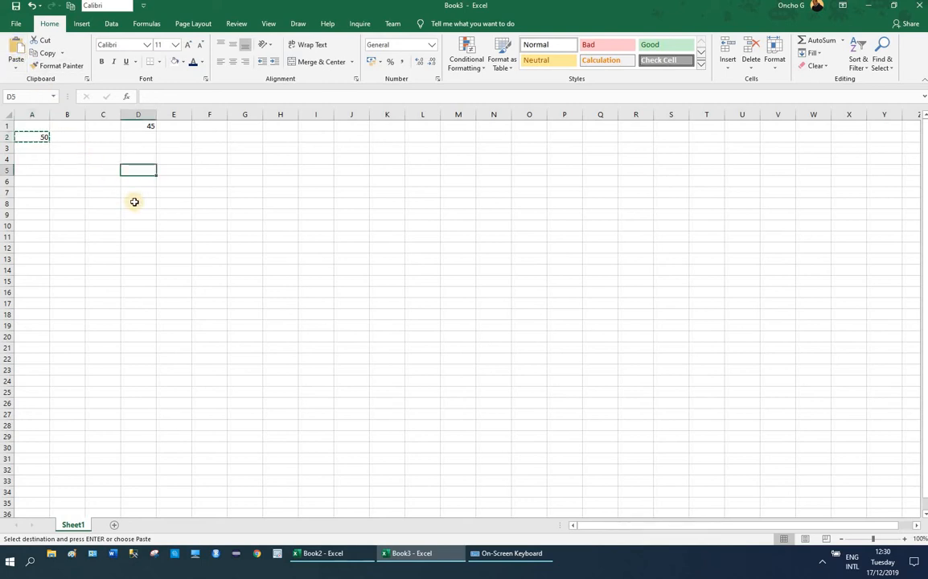
click(499, 553)
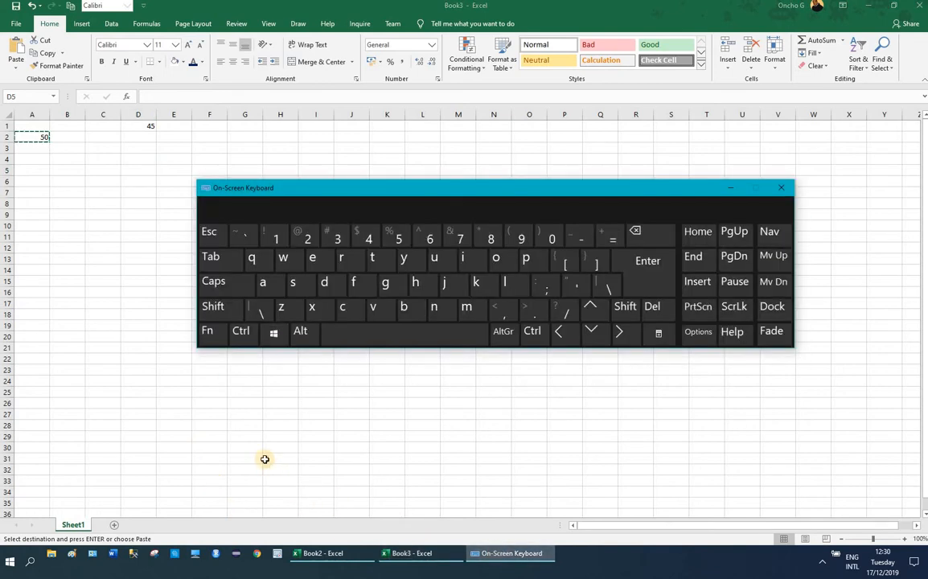
click(141, 171)
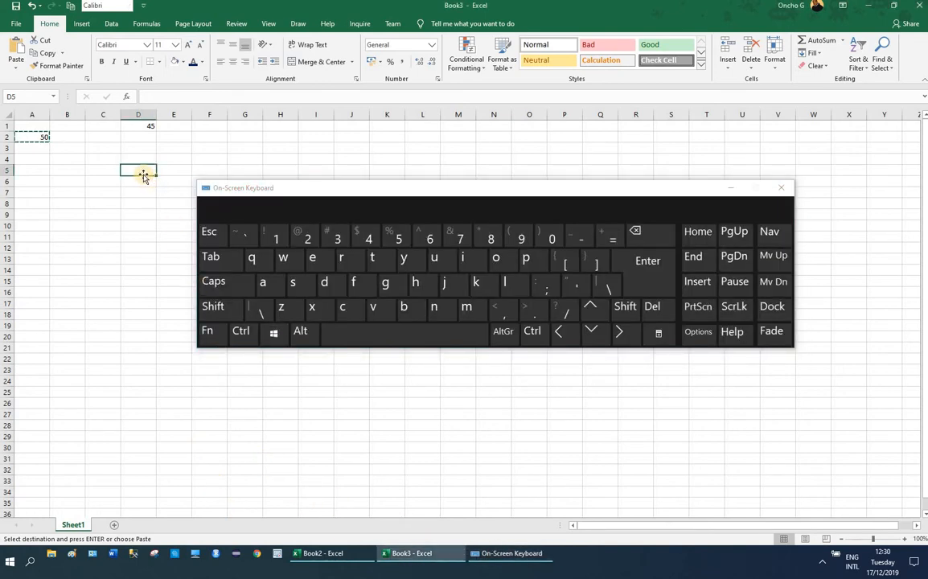
key(ctrl)
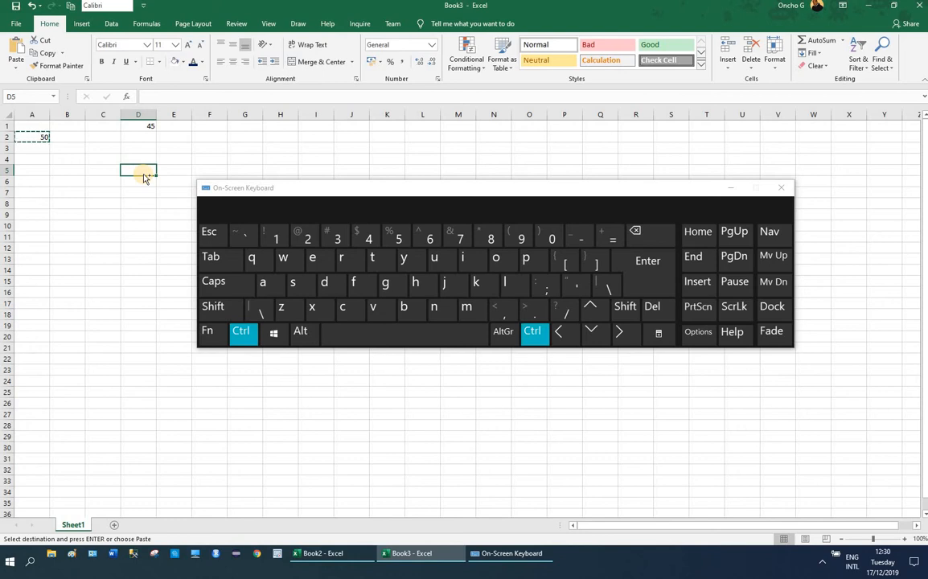
key(ctrl+v)
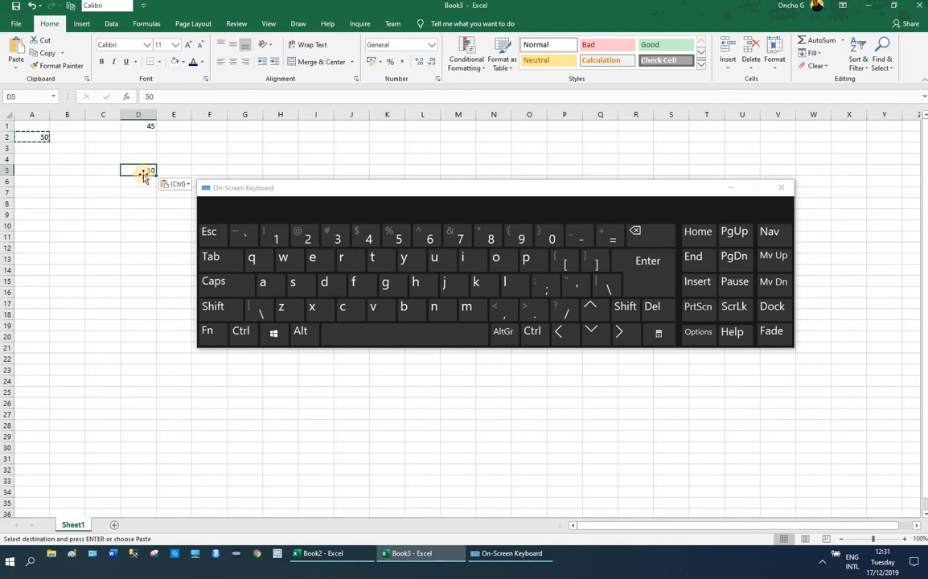
click(729, 188)
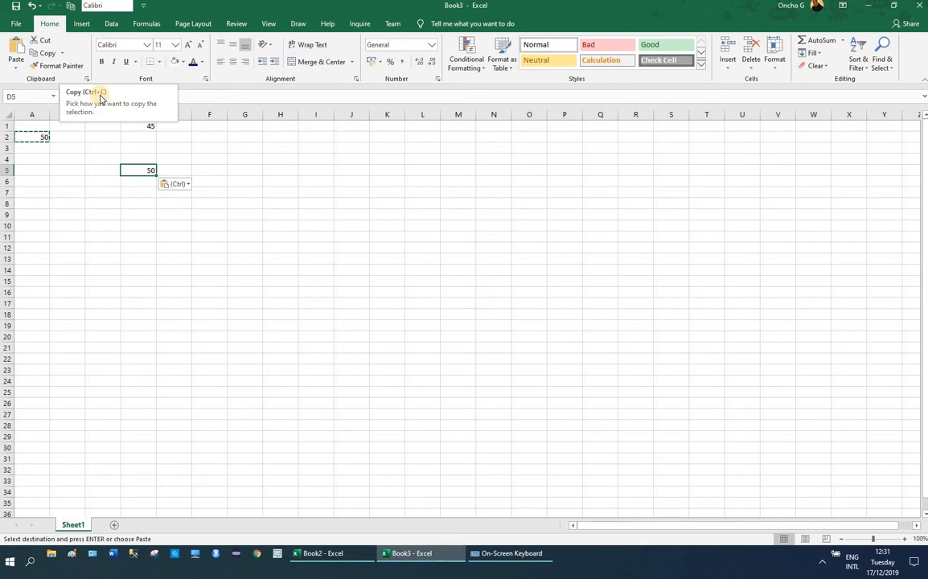
Step: Paste the value copied from cell A2 into cell D8, and view the available paste options
click(38, 137)
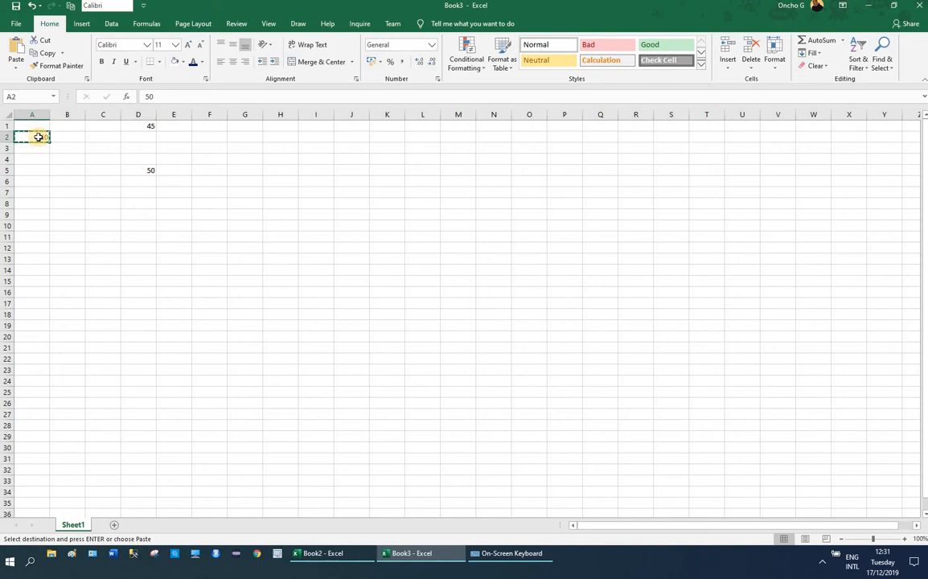
click(142, 200)
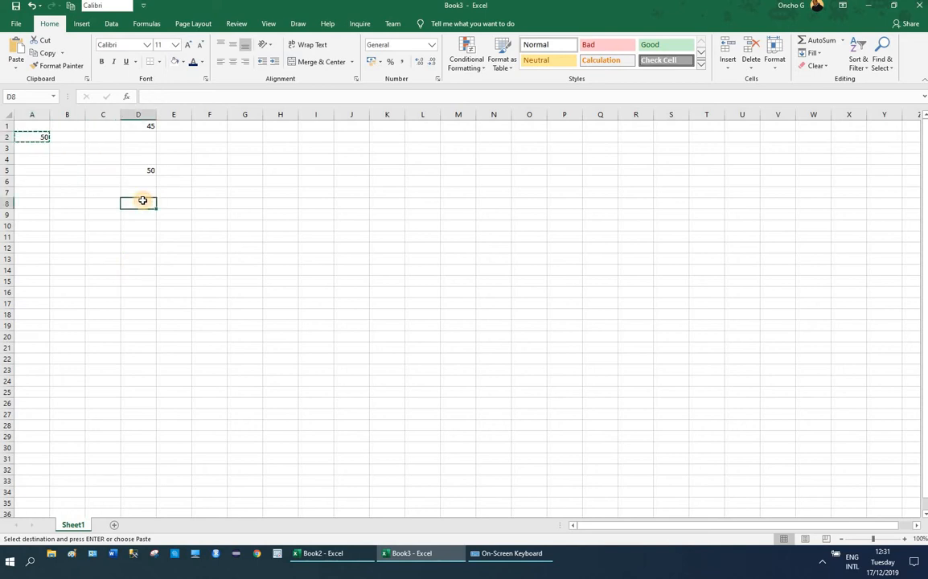
key(ctrl+v)
click(17, 70)
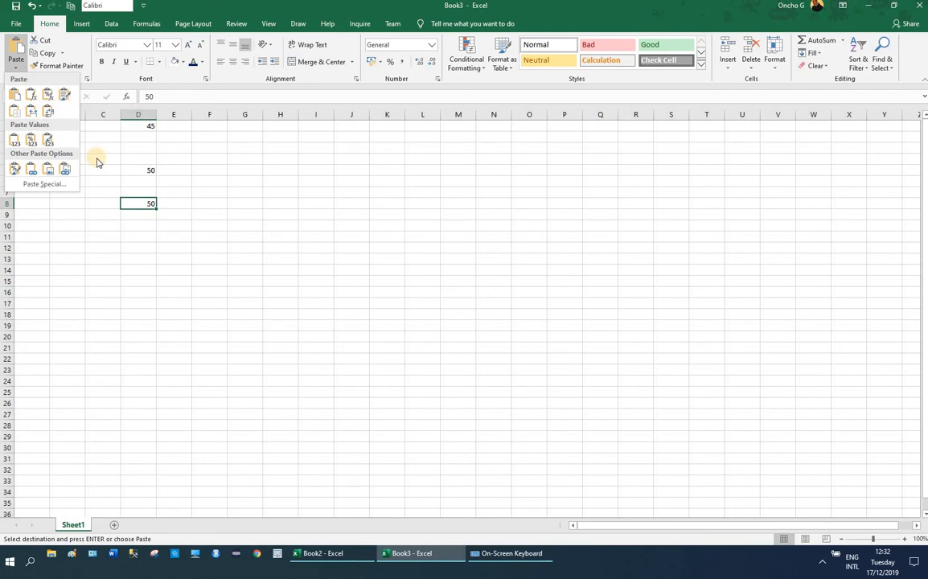
click(15, 67)
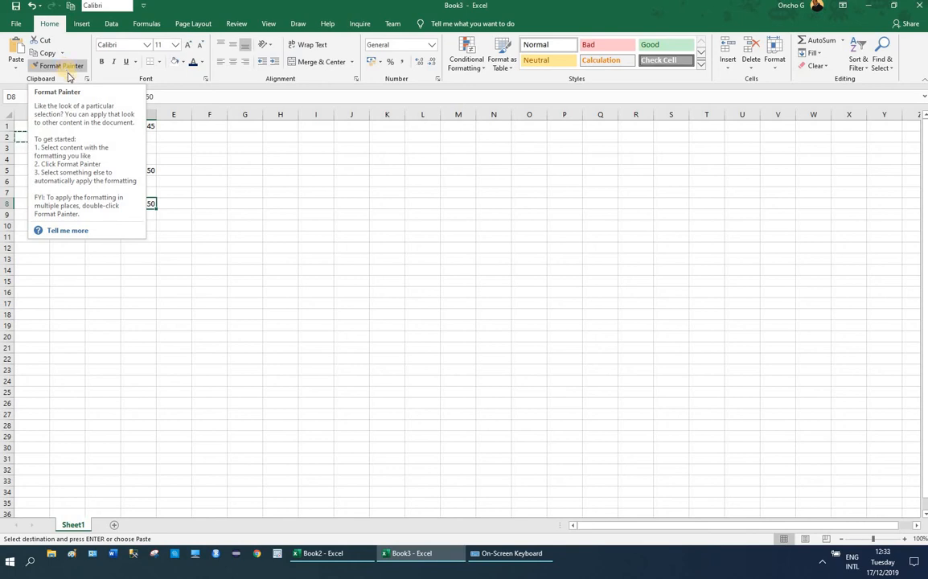
Step: Set the font color to red in cells E11 and A2, and make the value in A2 bold and underlined
click(184, 239)
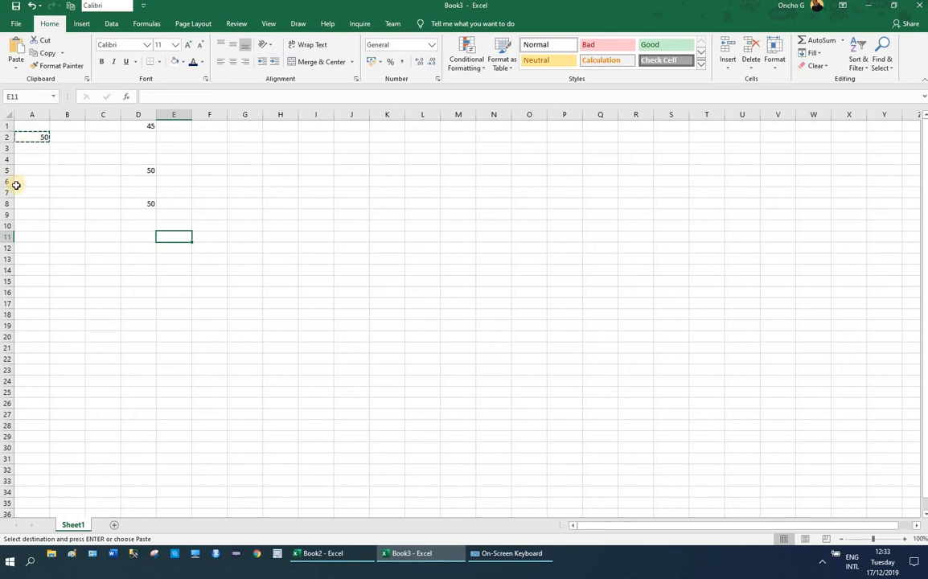
click(204, 63)
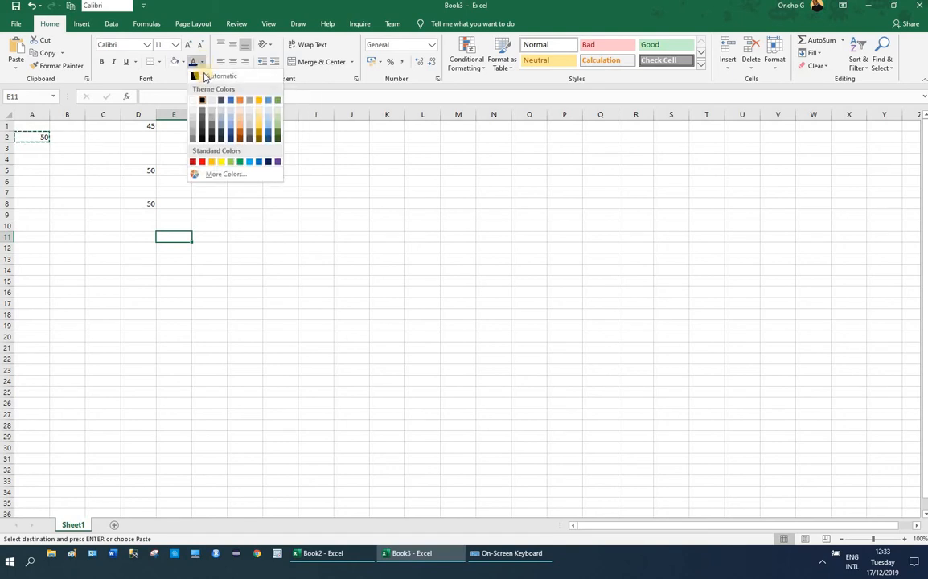
click(202, 161)
click(33, 137)
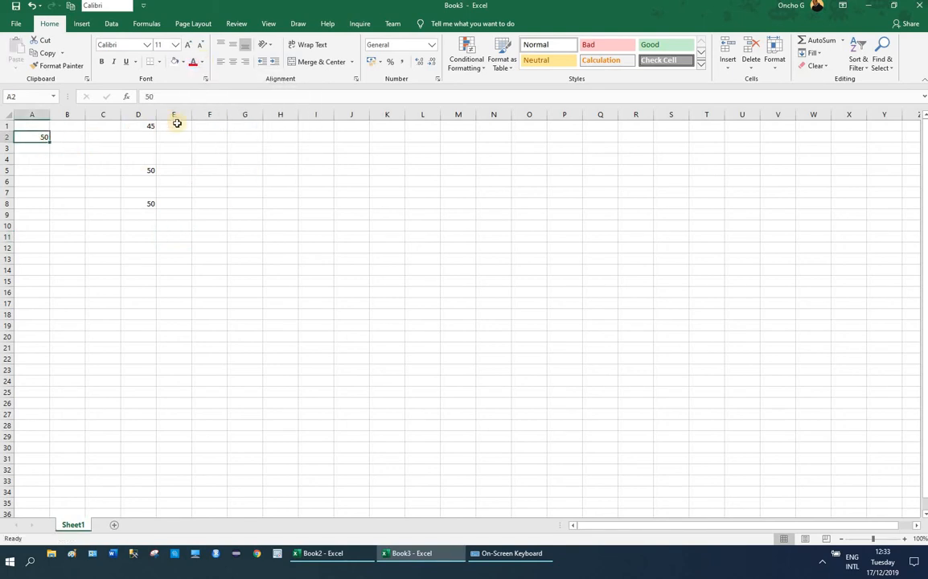
click(193, 61)
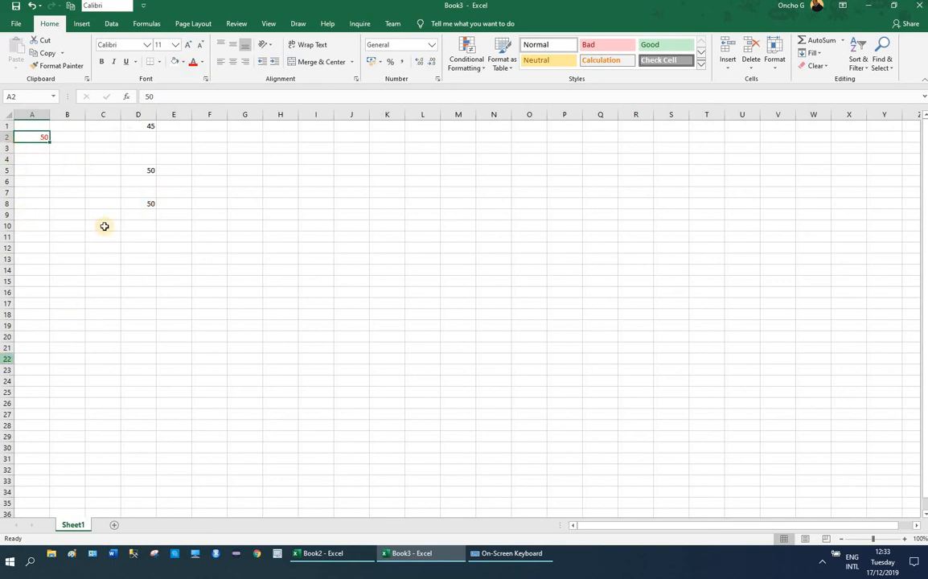
click(102, 63)
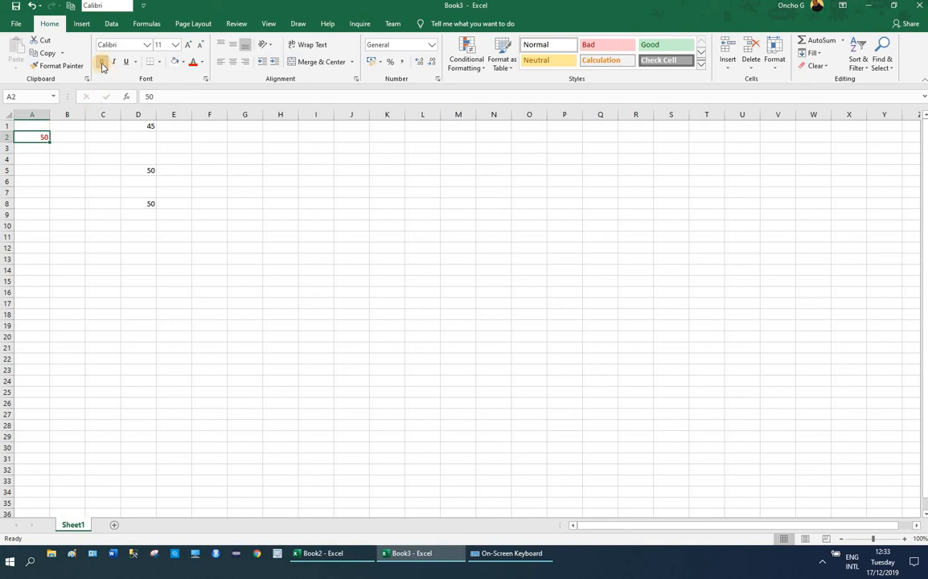
click(125, 62)
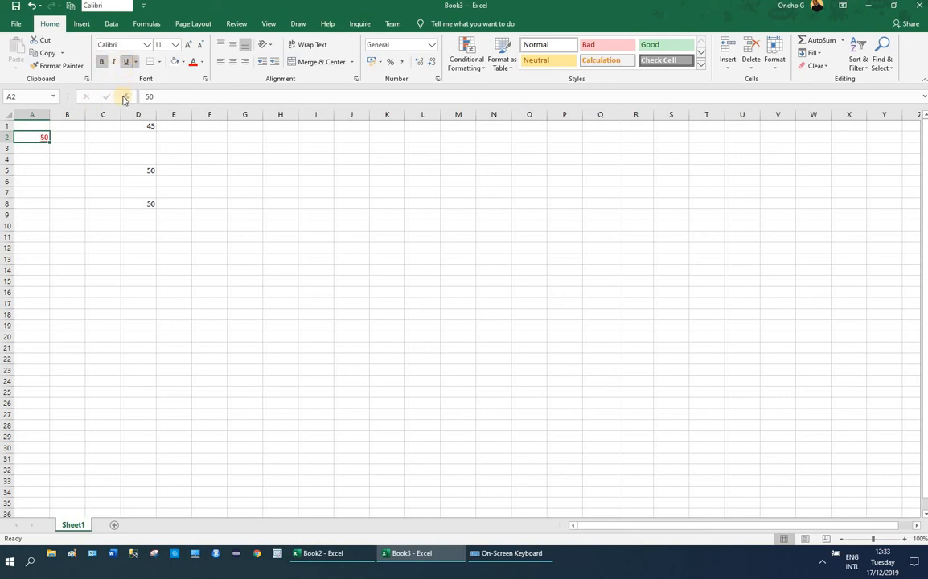
Step: Set cell A2's font to Cooper Black and its fill color to the standard green
click(145, 45)
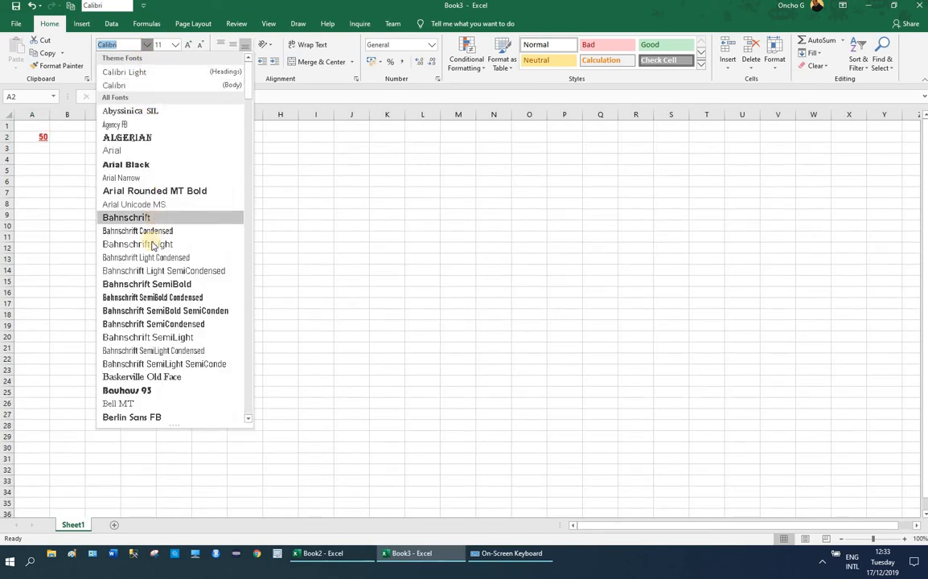
scroll(149, 281, down, 4)
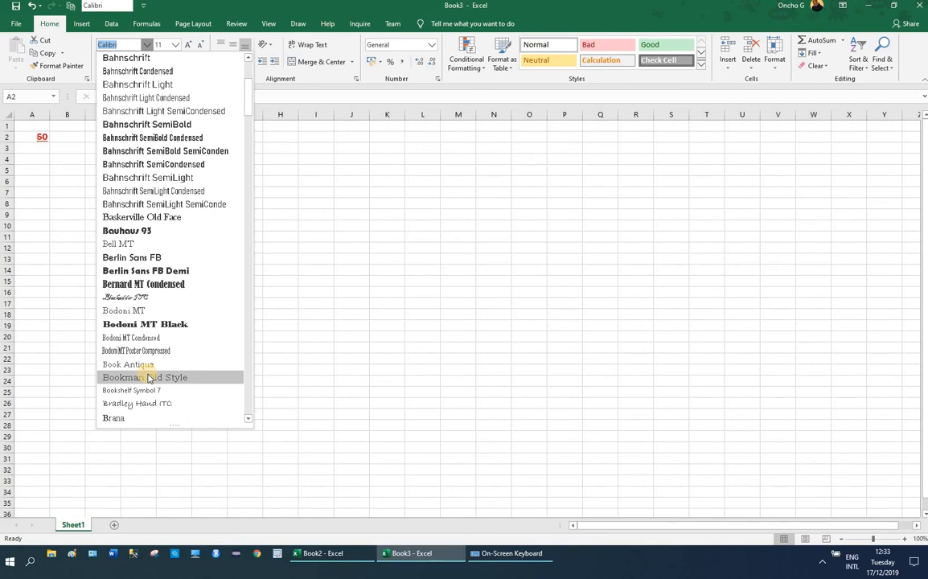
scroll(149, 378, down, 5)
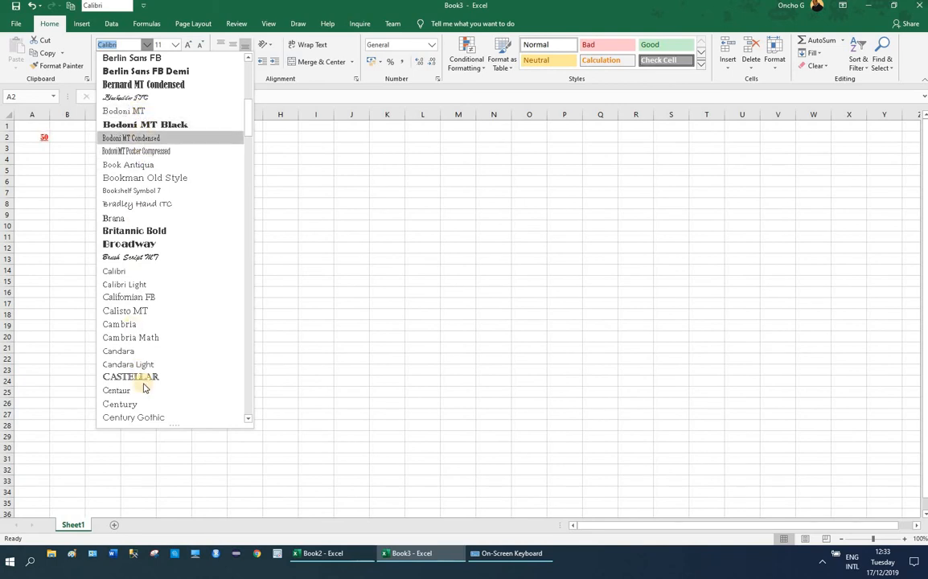
scroll(118, 406, down, 4)
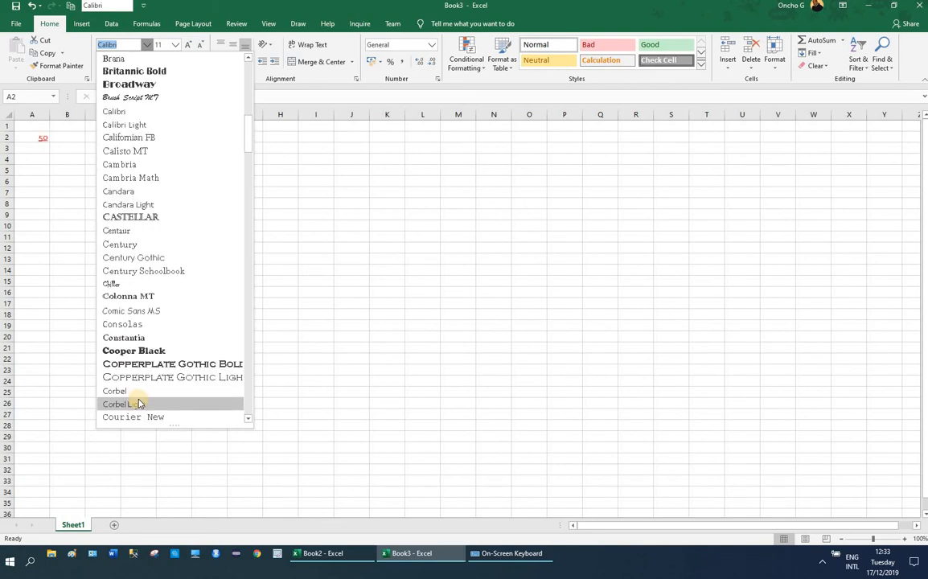
click(127, 350)
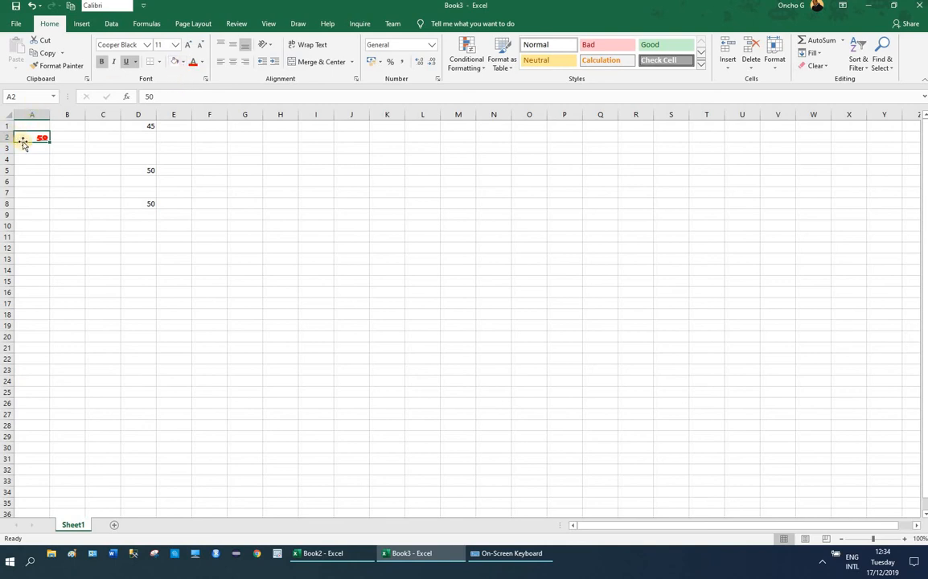
click(184, 63)
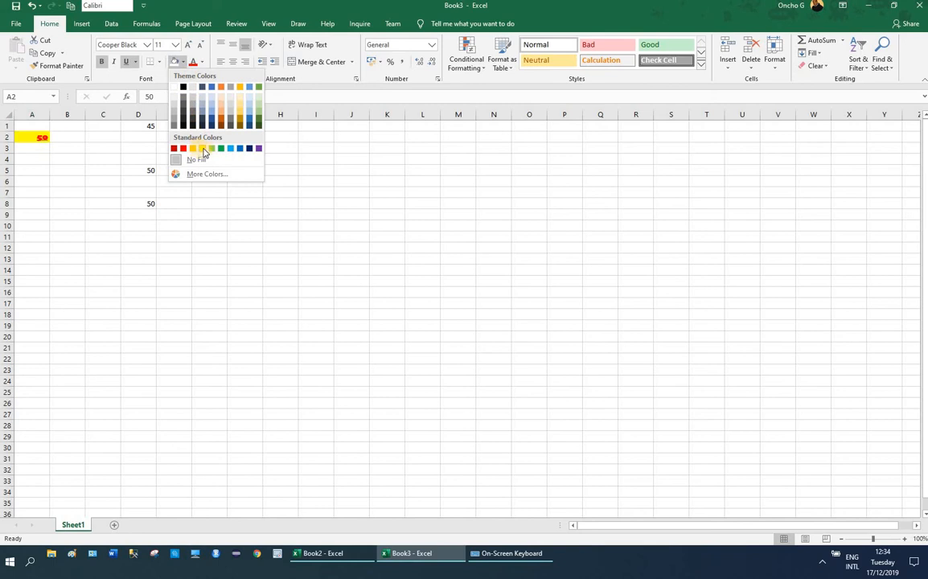
click(220, 148)
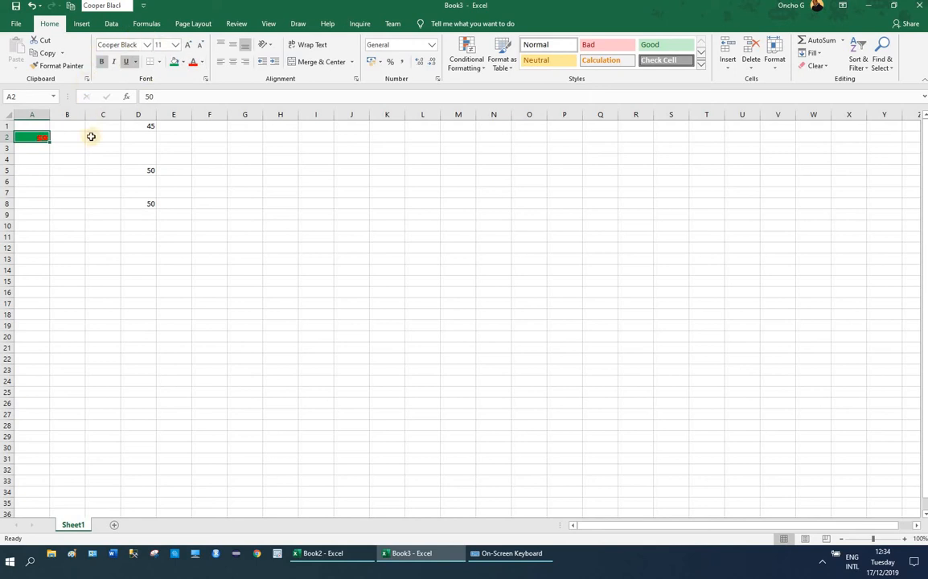
Step: Copy the formatting of cell A2 onto cell D5 with Format Painter
click(50, 66)
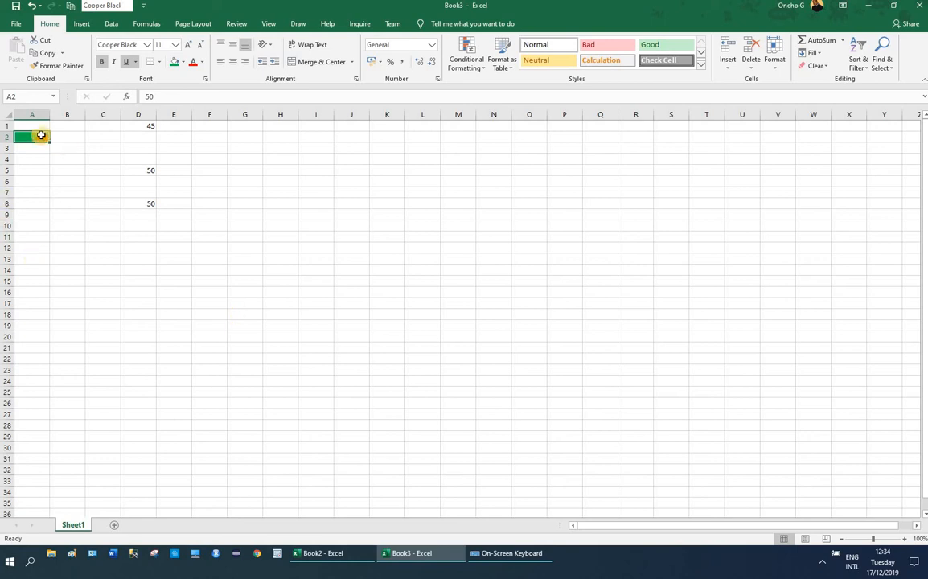
click(40, 136)
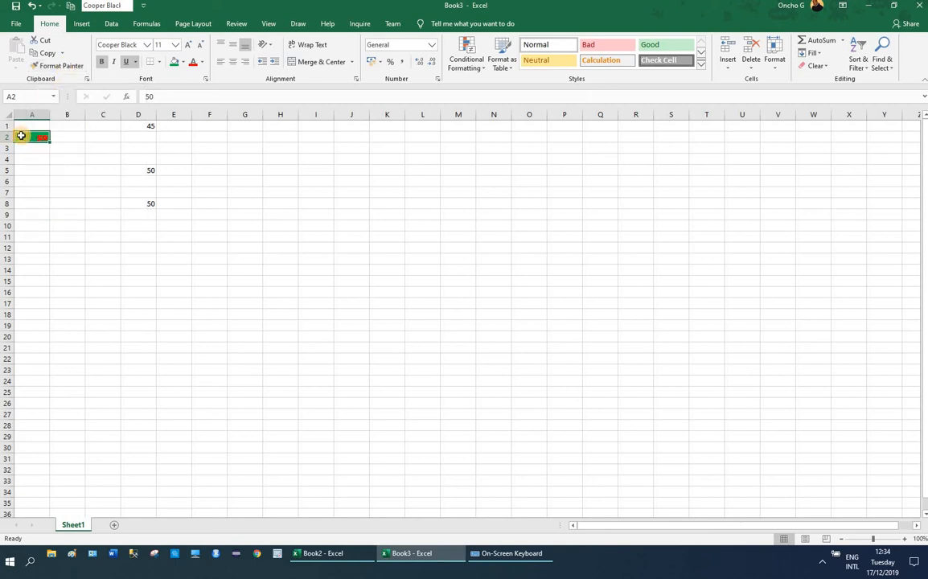
click(56, 66)
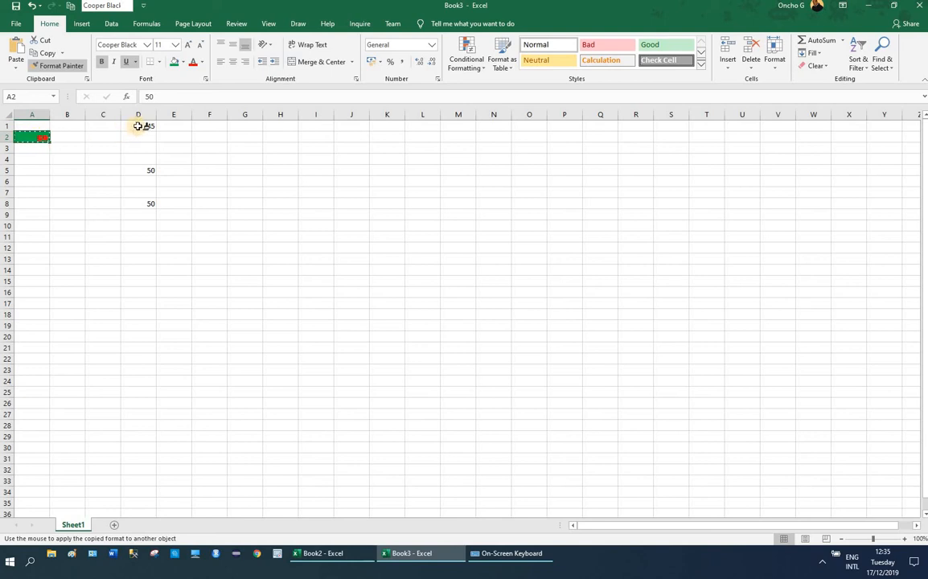
click(138, 170)
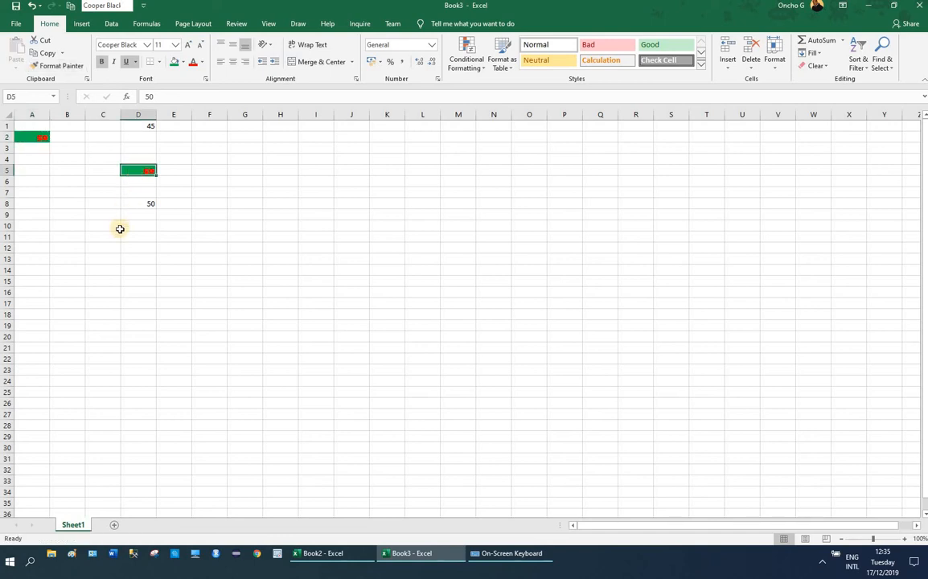
click(62, 71)
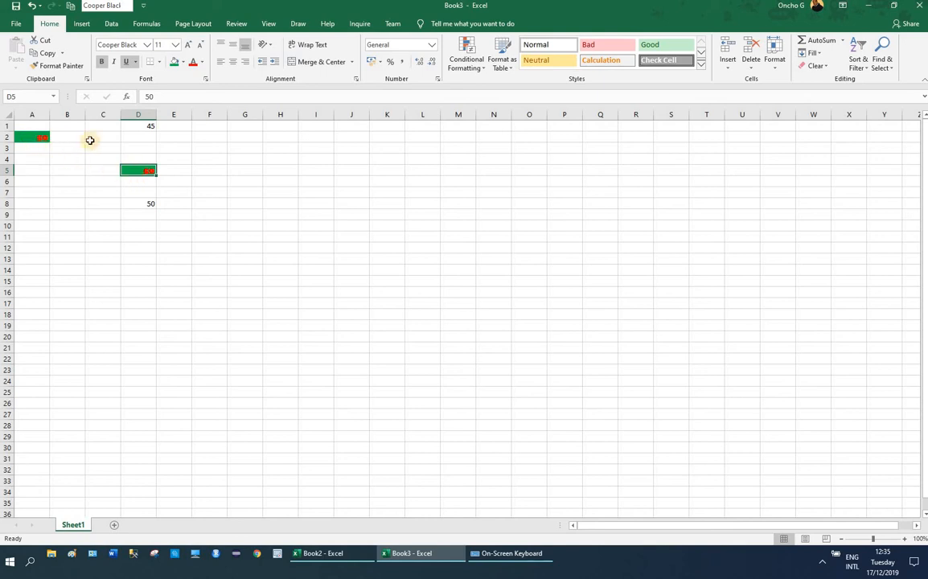
click(128, 224)
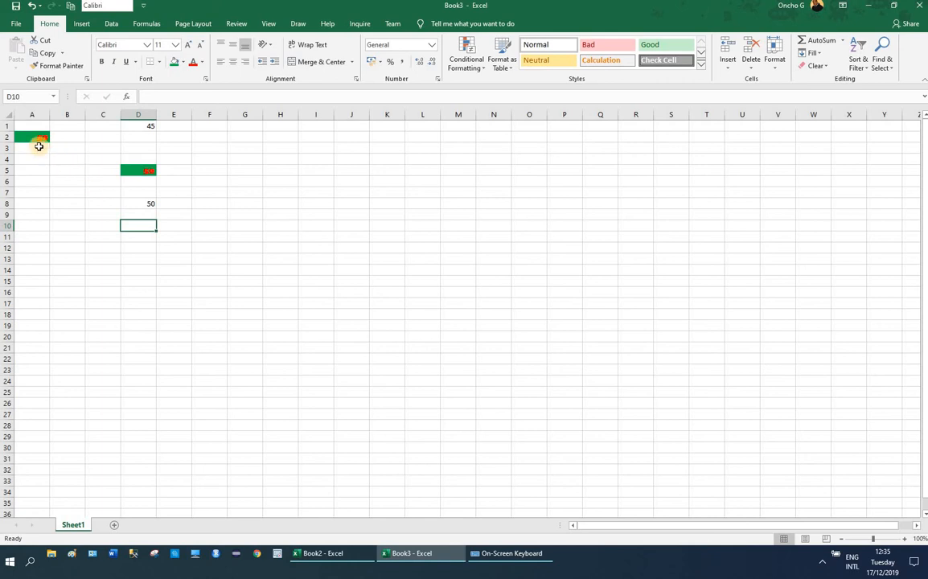
click(56, 66)
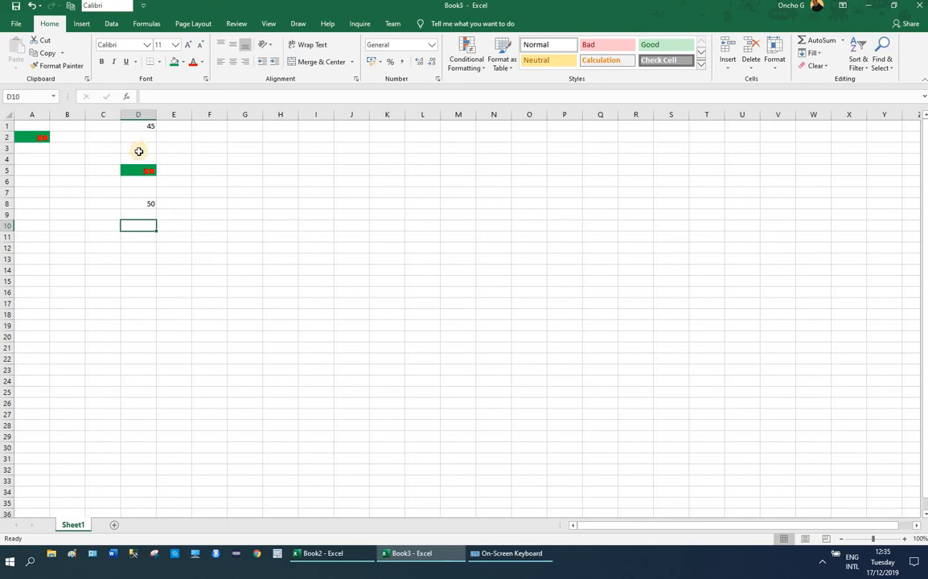
Step: Apply the formatting of cell A2 to the range D1:D21 with Format Painter, and deselect the range
click(32, 138)
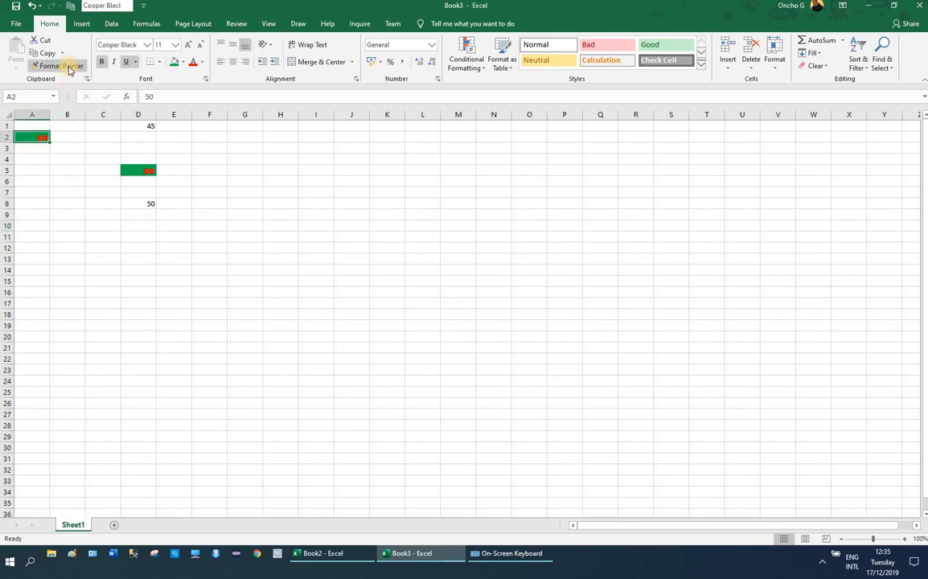
click(69, 71)
drag(128, 129, 140, 344)
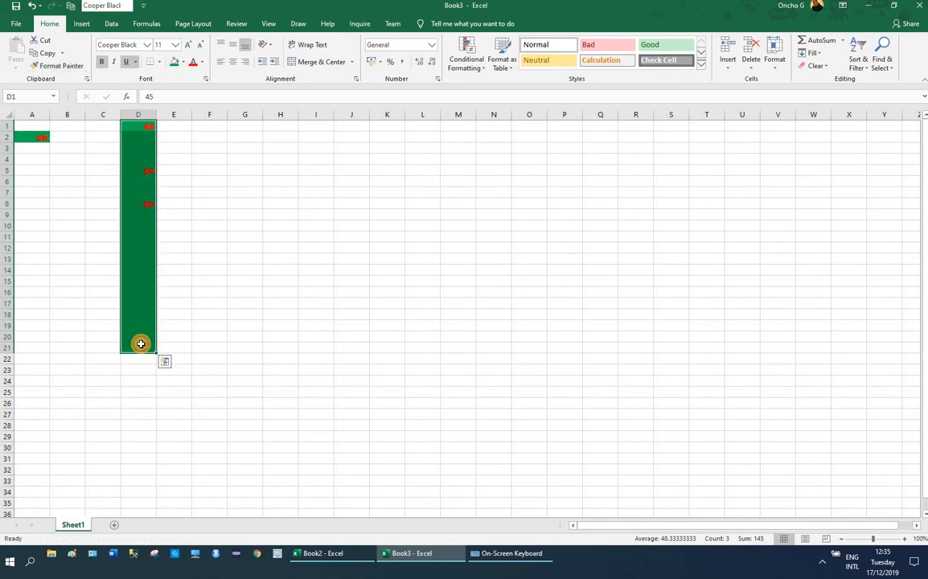
click(191, 316)
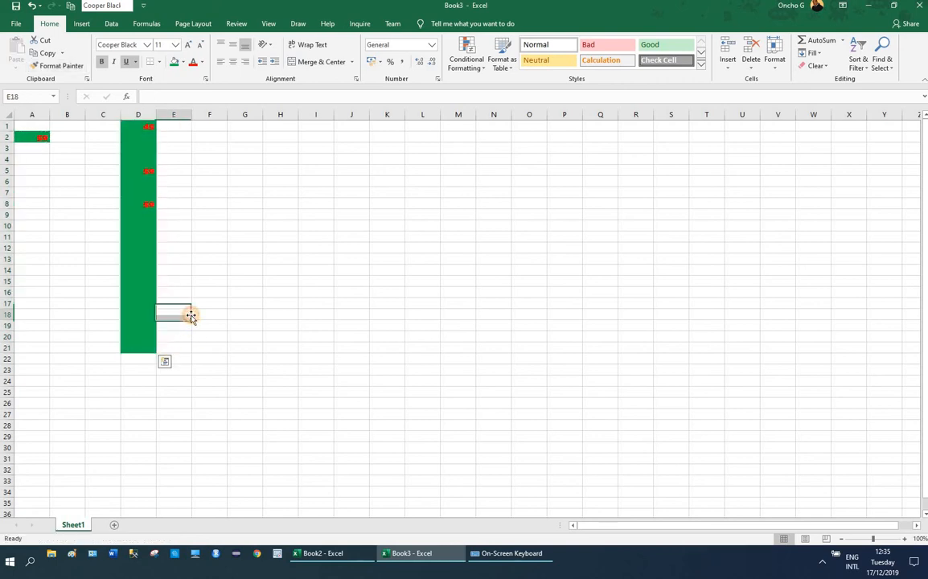
Step: Enter a two-digit number in cell D15 of the green-filled range
click(134, 286)
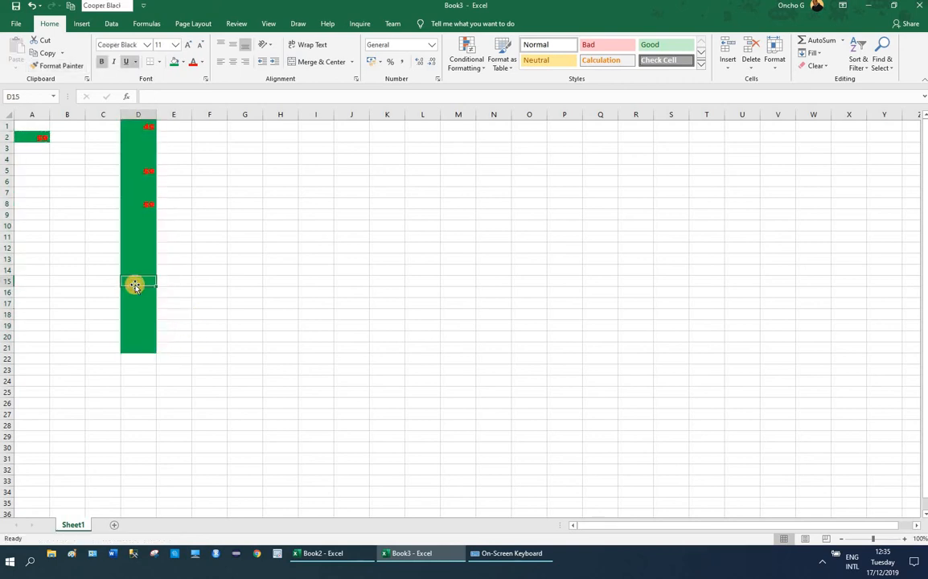
text(57)
click(185, 345)
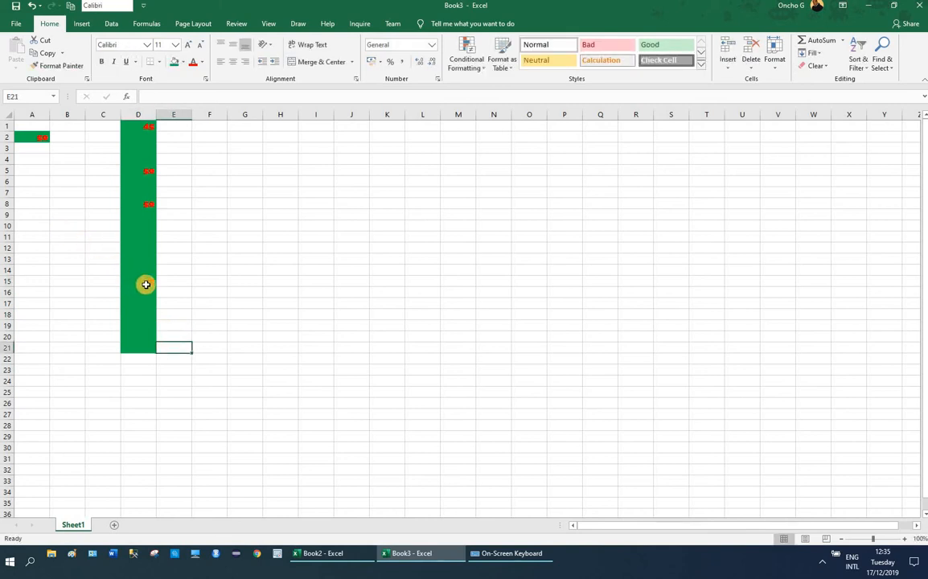
Step: Change cell A2's font to Brana and remove its bold and underline formatting
click(35, 138)
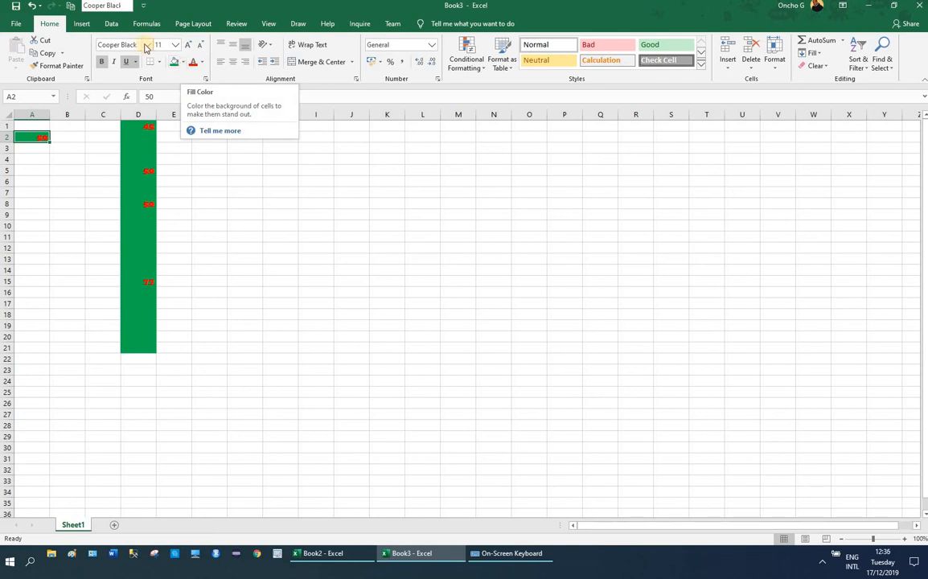
click(146, 45)
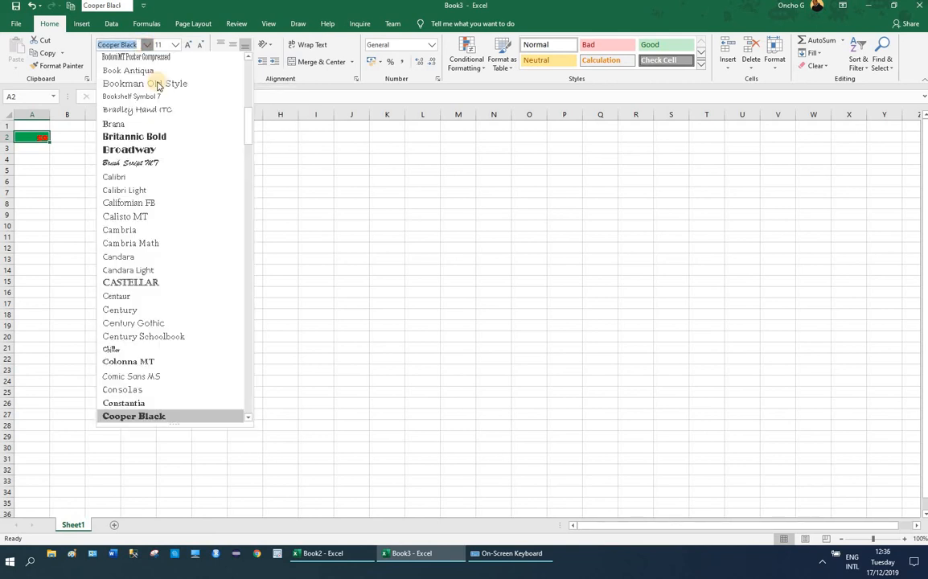
click(143, 126)
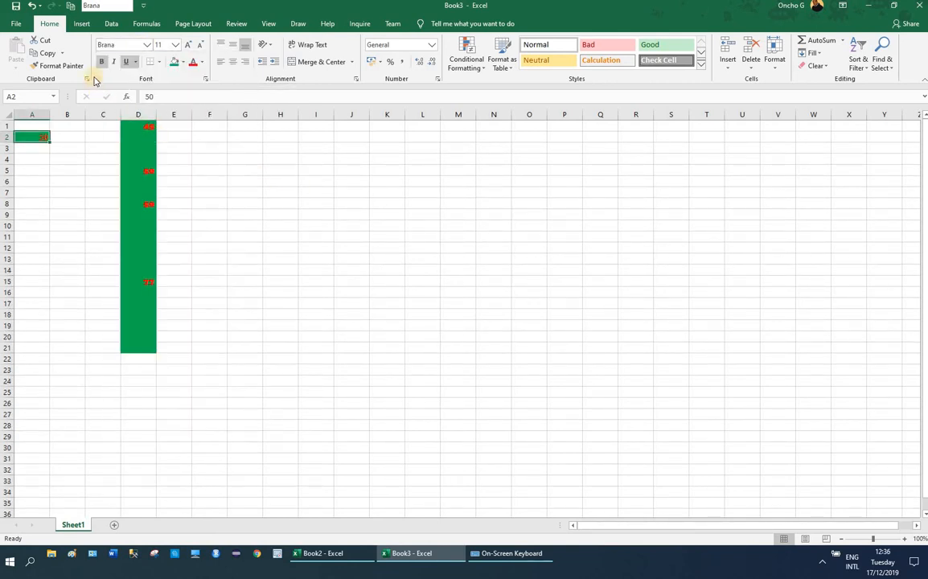
click(125, 61)
click(301, 276)
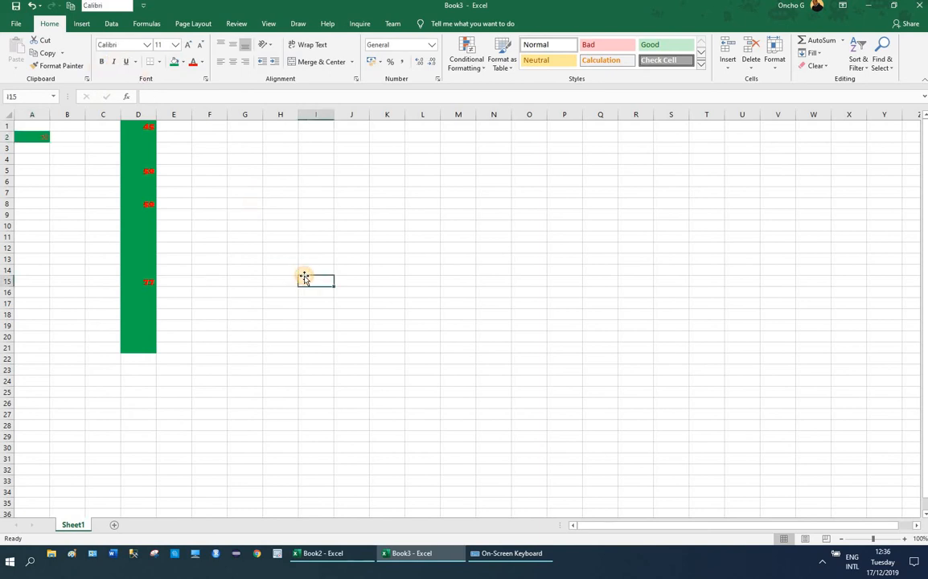
Step: Remove the fill colour from cell A2 and deselect it
click(36, 136)
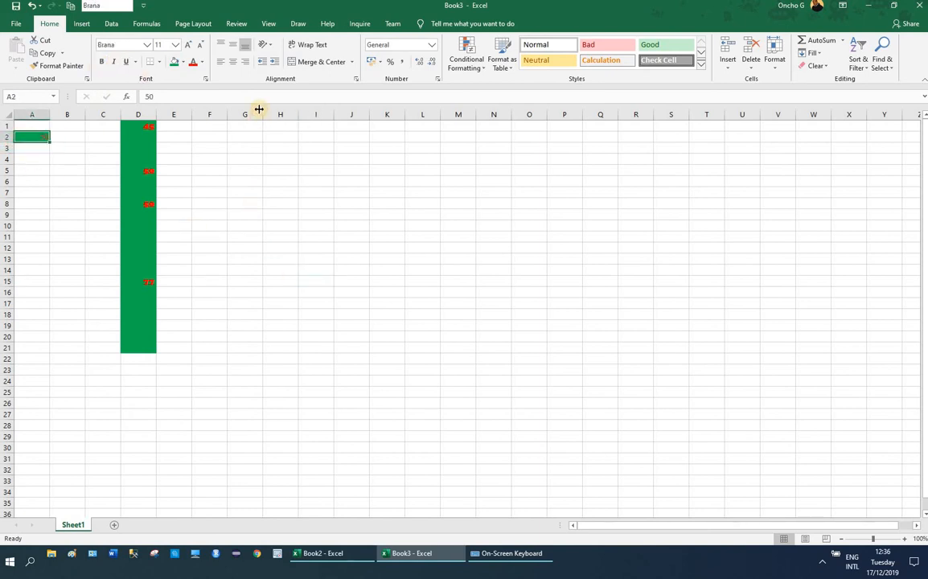
click(182, 62)
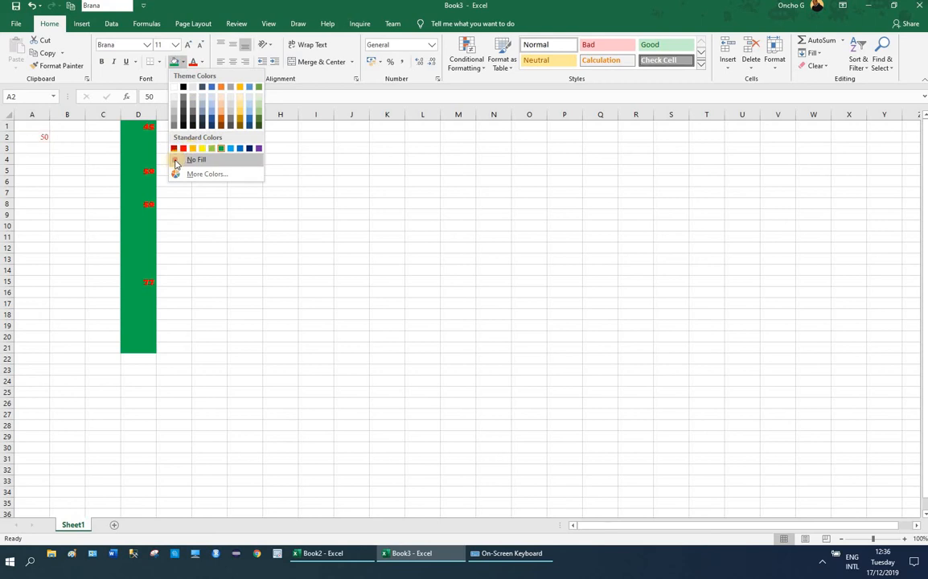
click(186, 160)
click(229, 217)
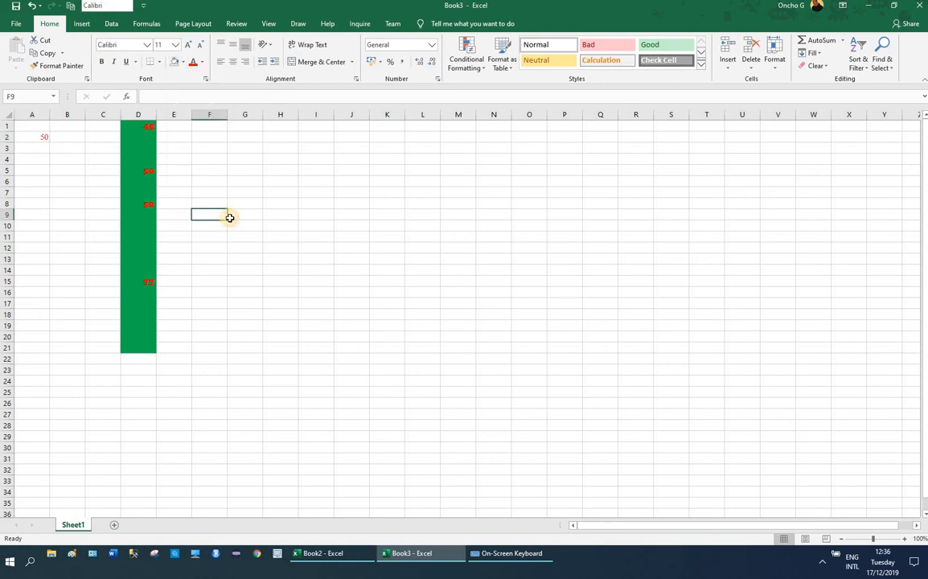
Step: Apply the formatting of cell A2 to the range D1:D21 with Format Painter again, and deselect the range
click(33, 137)
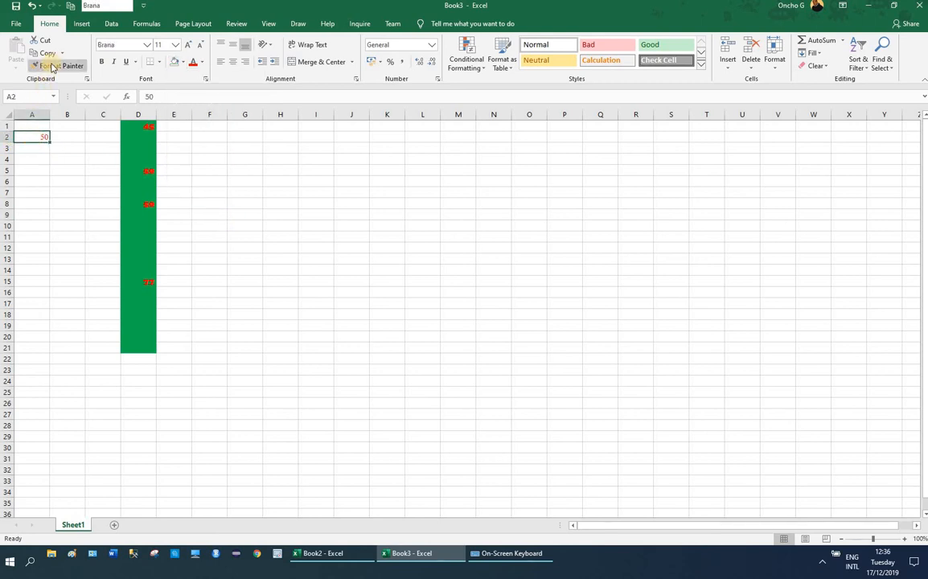
click(58, 66)
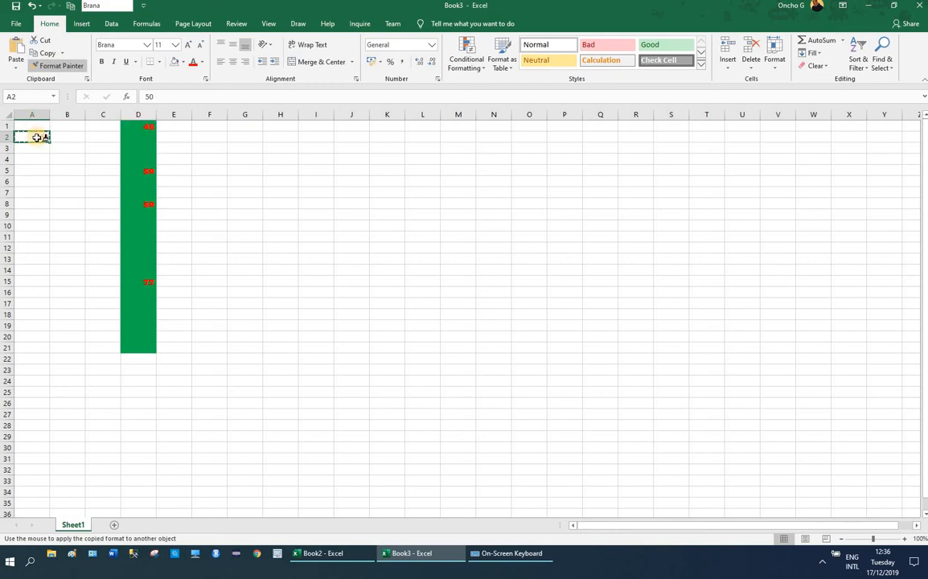
drag(133, 124, 135, 348)
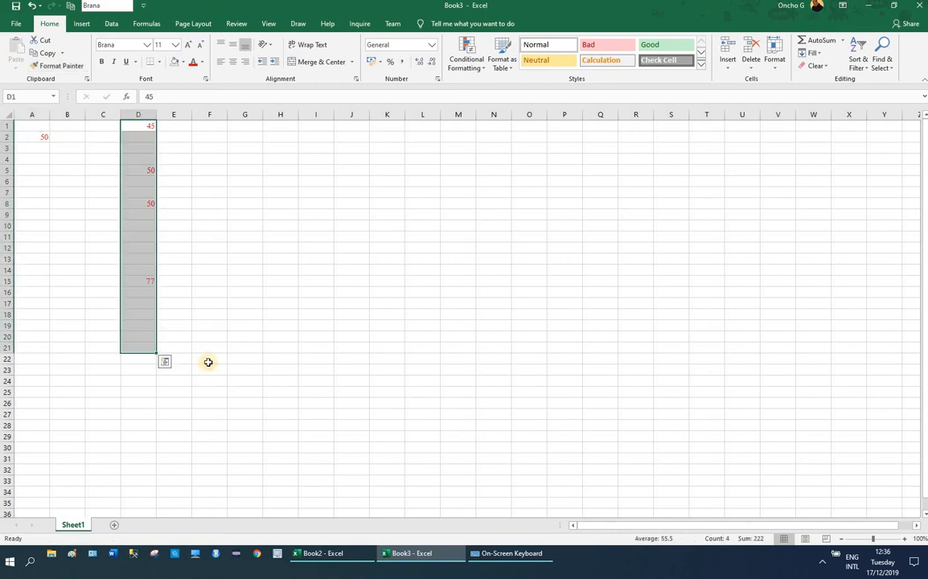
click(192, 249)
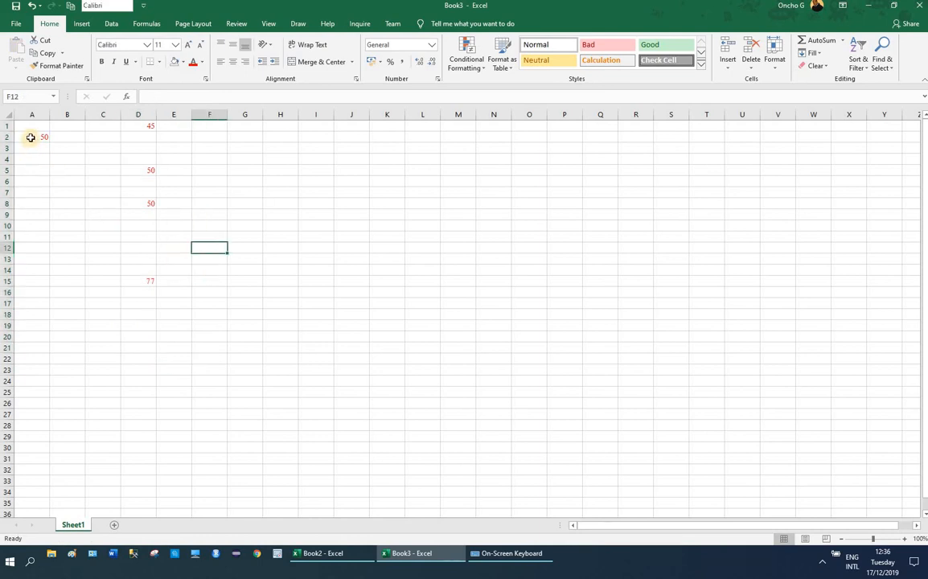
click(31, 138)
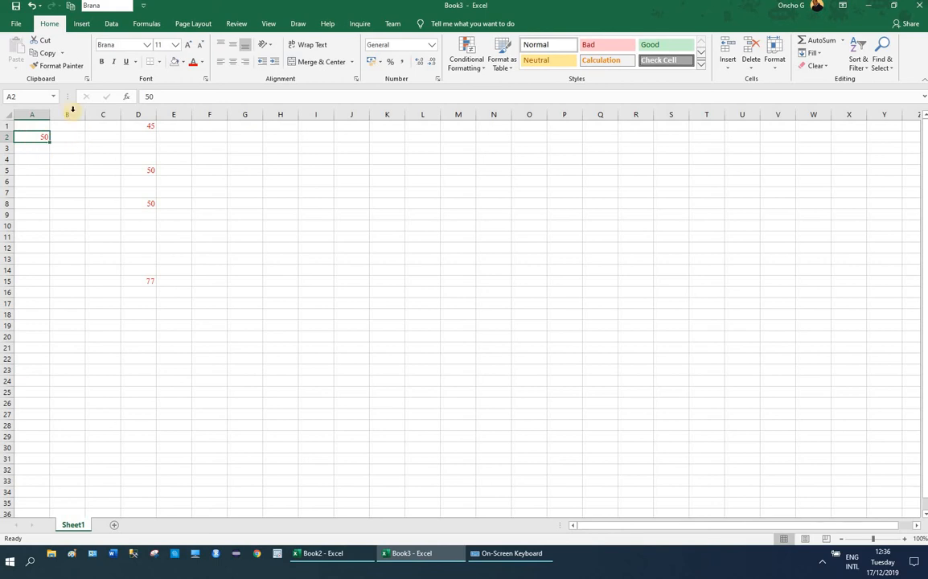
click(58, 65)
key(Escape)
click(137, 225)
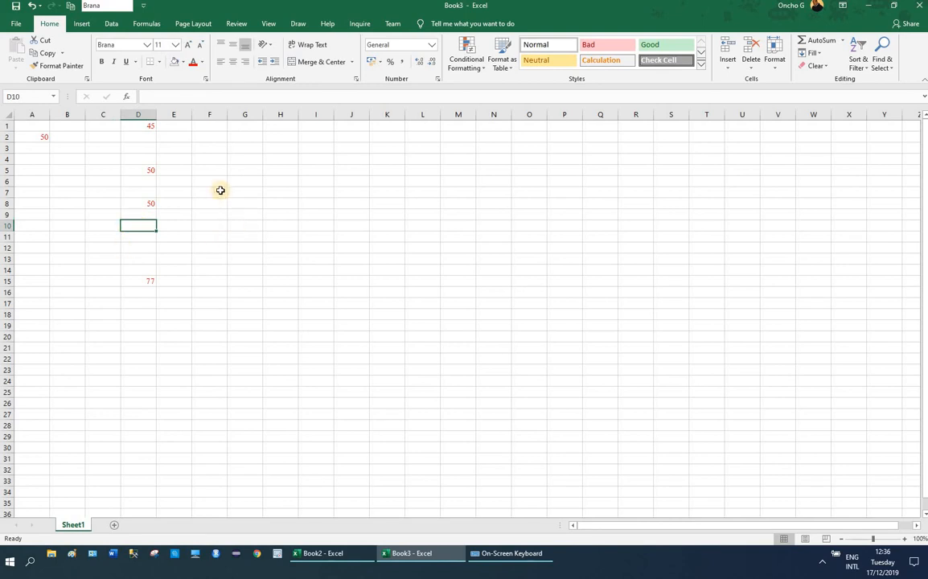
Step: Apply the formatting of cell A2 to the empty range C1:C12 with Format Painter
click(38, 136)
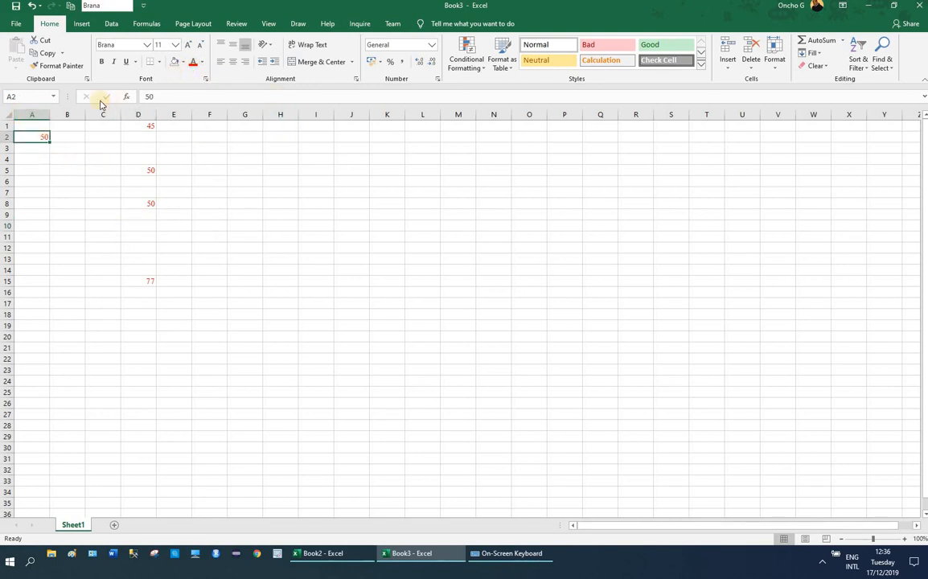
click(60, 65)
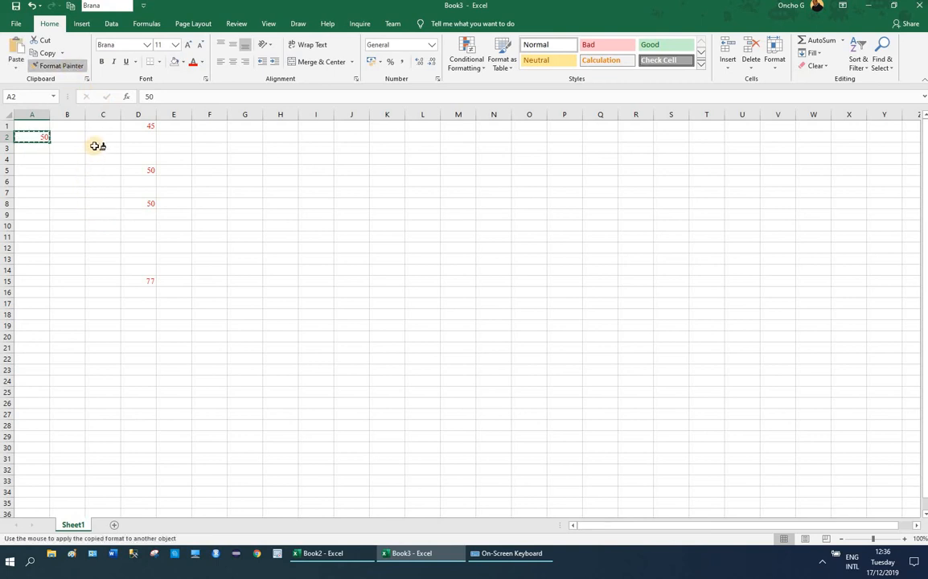
drag(100, 126, 101, 153)
drag(103, 208, 103, 251)
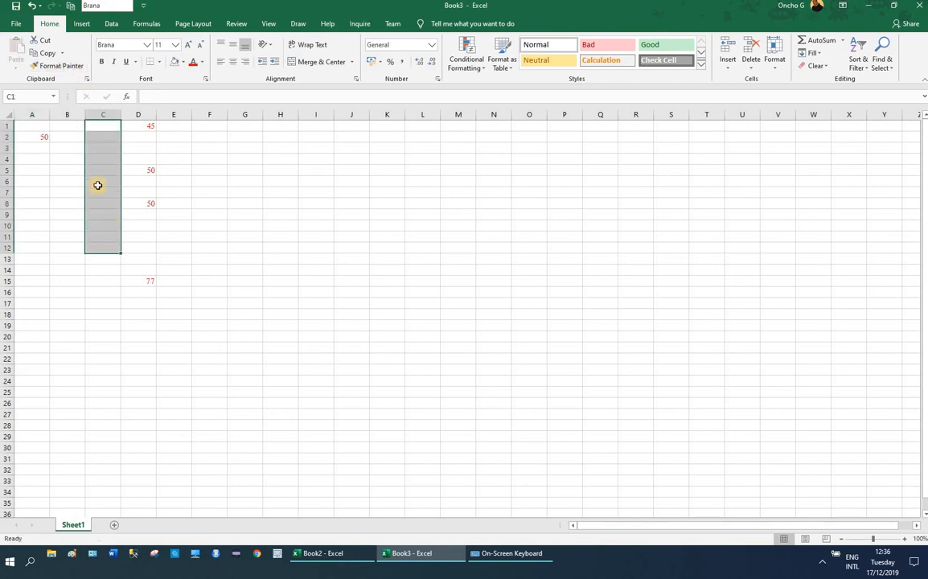
Step: Enter 67 in cell C7 inside the painted range and in cell C18 outside it
click(101, 196)
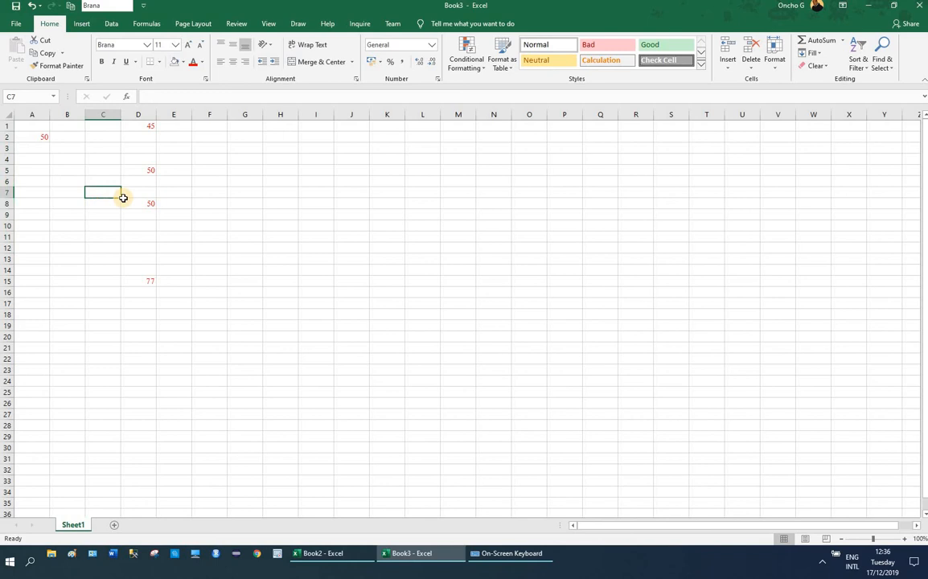
text(67)
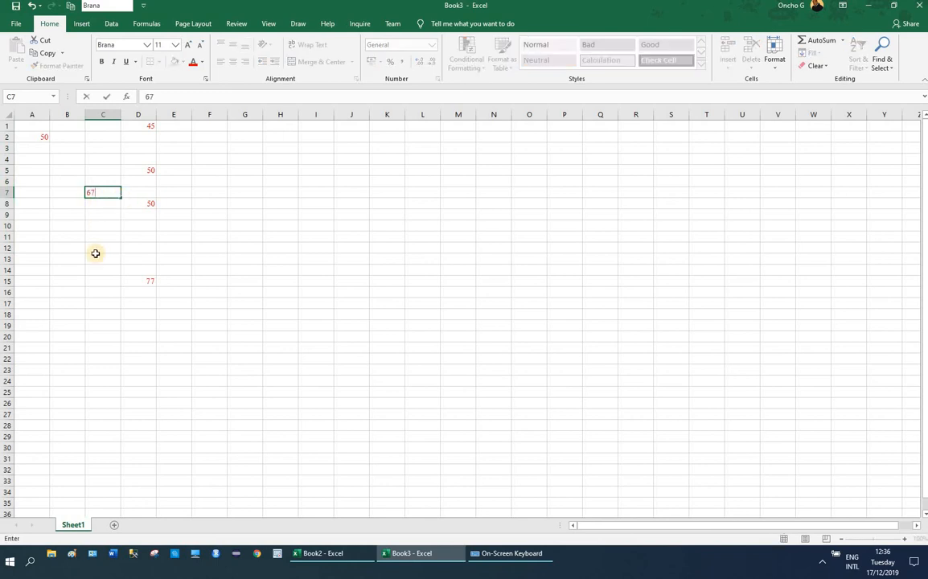
click(95, 313)
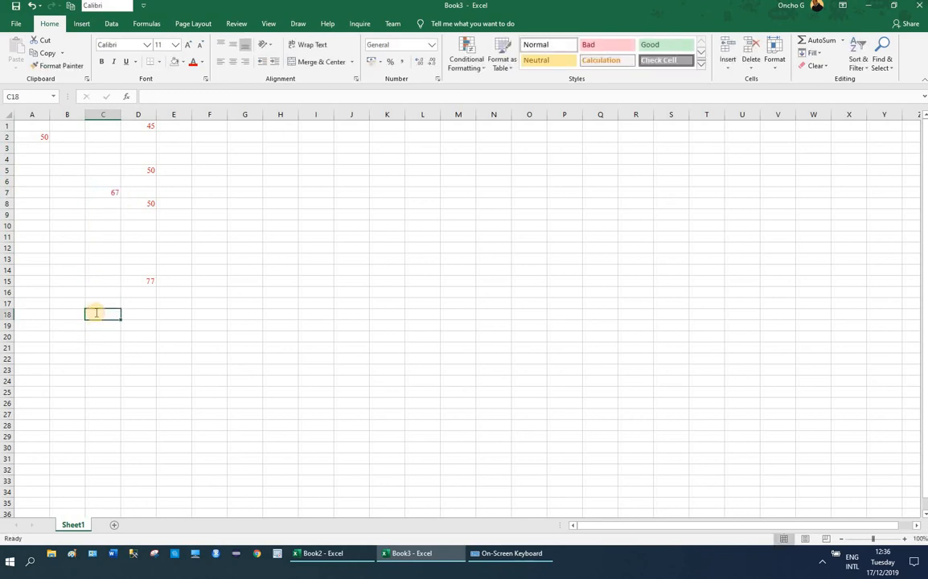
text(67)
click(211, 368)
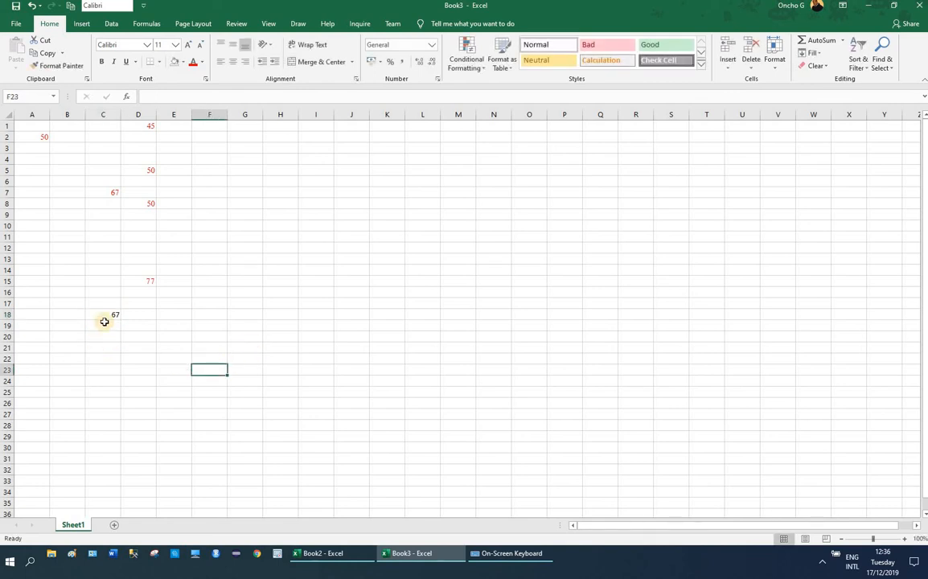
Step: Enter 67 in cells C15, C14, C13 and C12, and check the formatting of C12 against C13
click(102, 278)
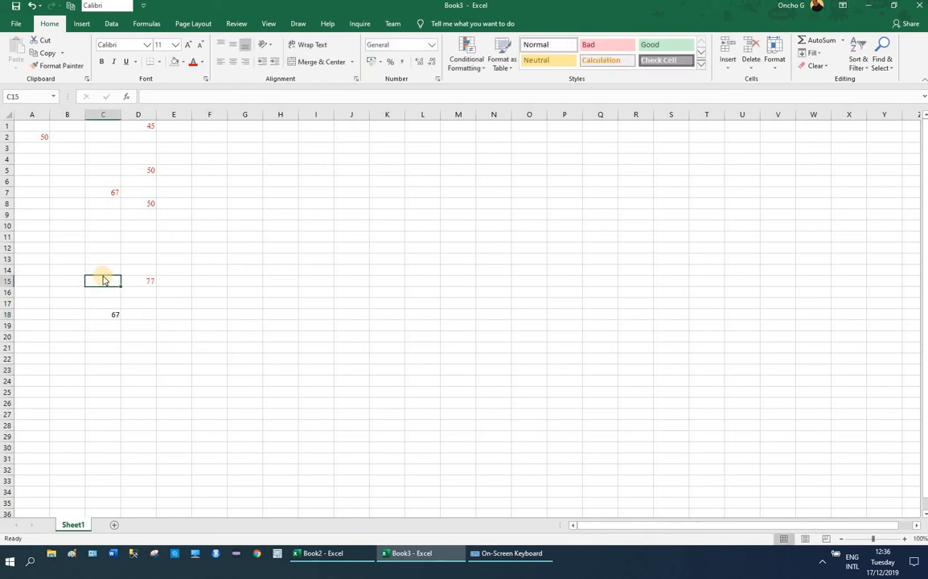
text(67)
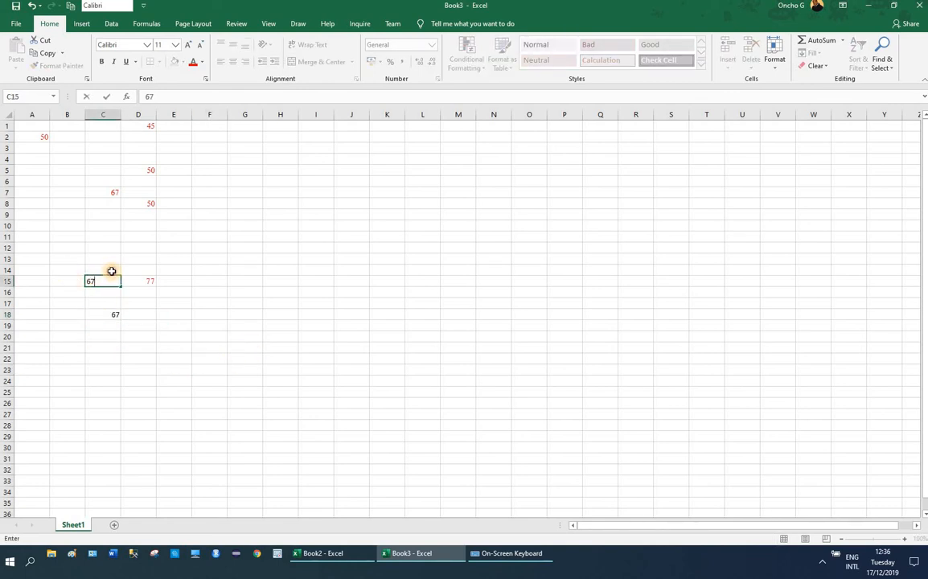
click(111, 271)
text(67)
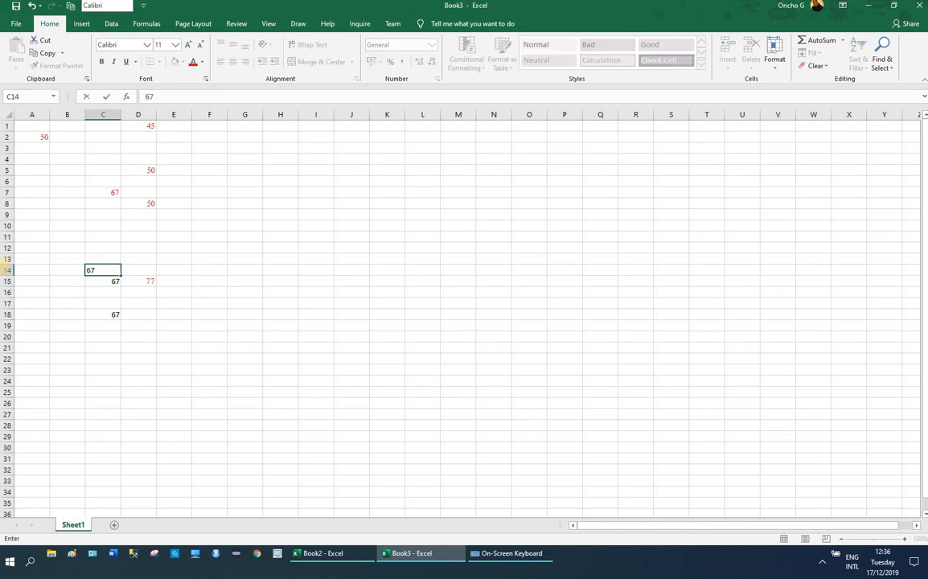
click(110, 258)
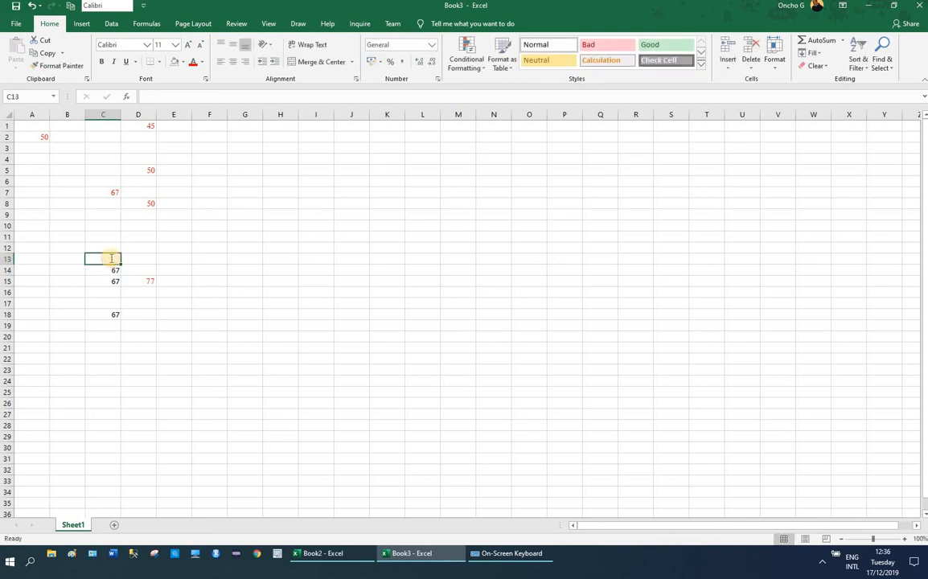
text(67)
click(105, 245)
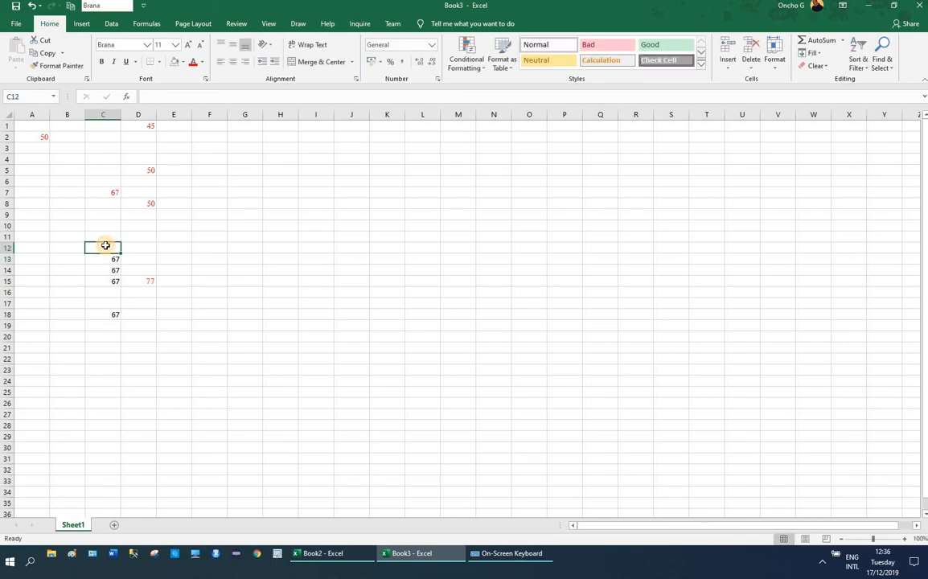
text(67)
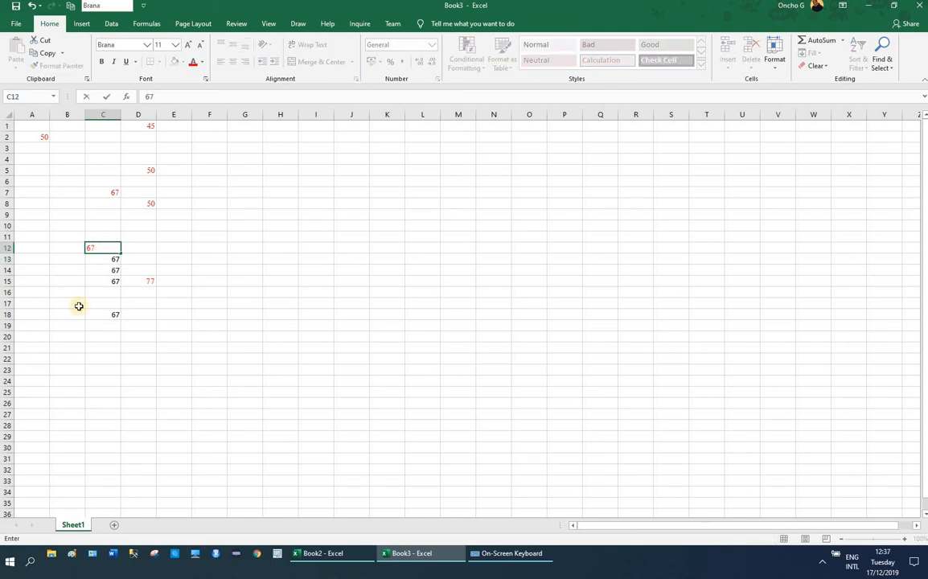
click(135, 346)
click(103, 249)
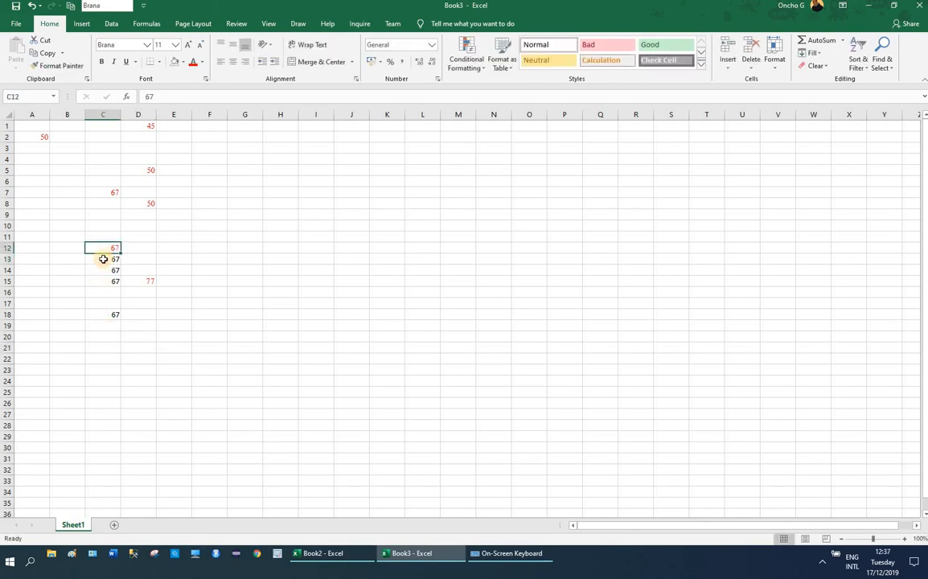
click(103, 259)
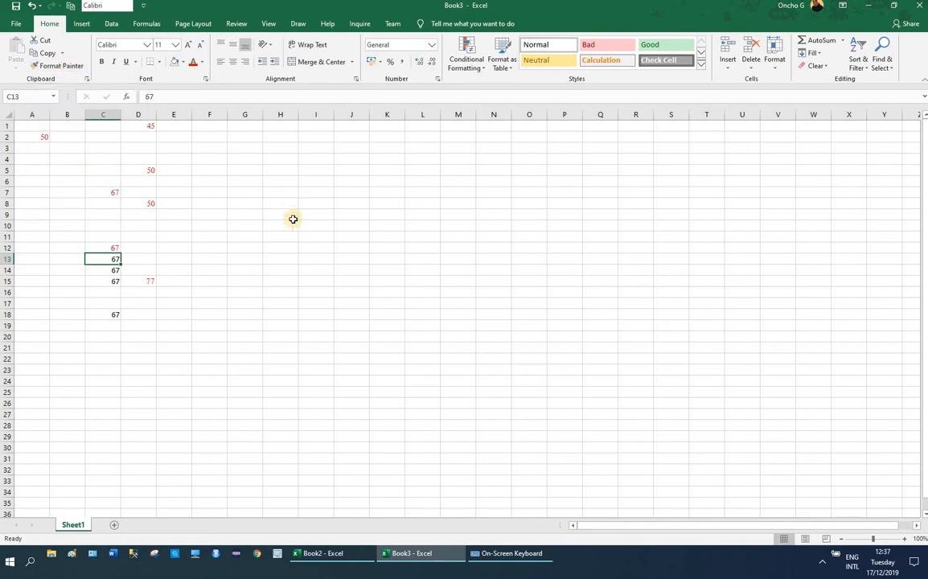
Step: Delete the contents of the range A1:E19 and deselect it
drag(33, 129, 169, 321)
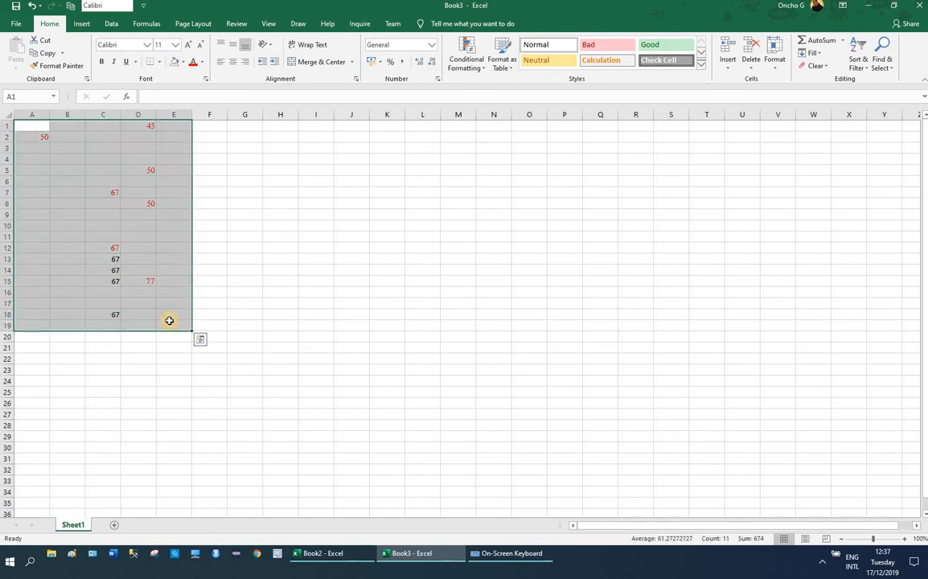
key(Delete)
click(127, 149)
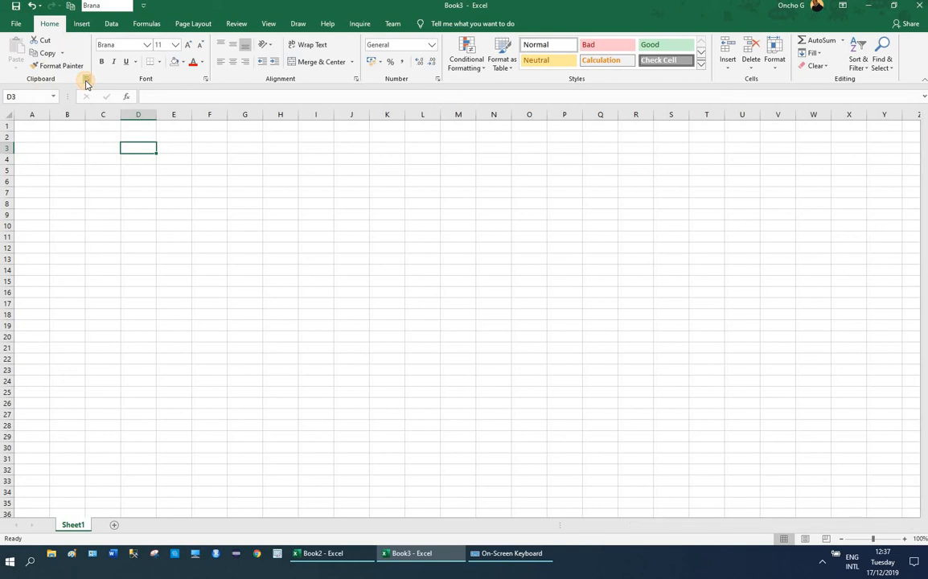
Step: Clear all items from the Office Clipboard, view the Clipboard pane once more, and close it
click(87, 79)
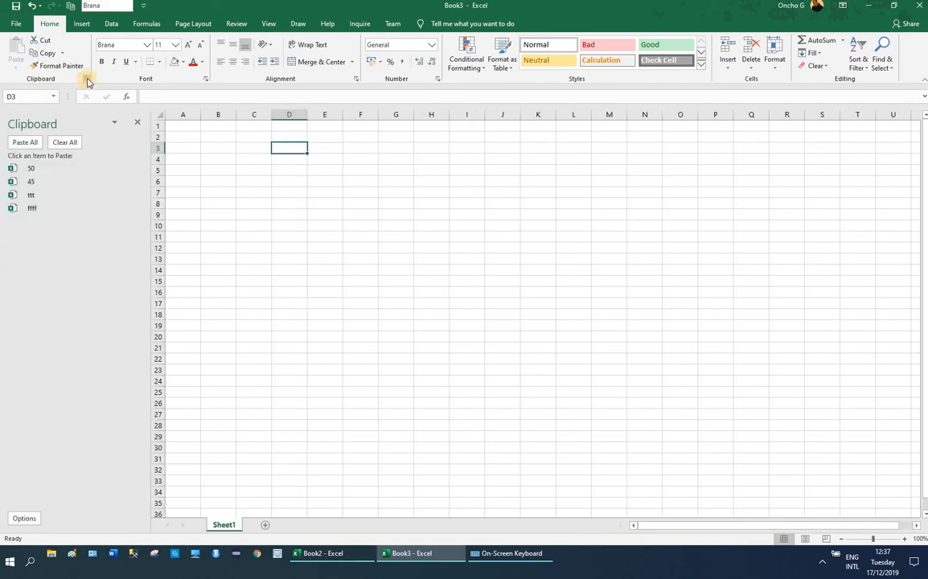
click(65, 141)
click(137, 124)
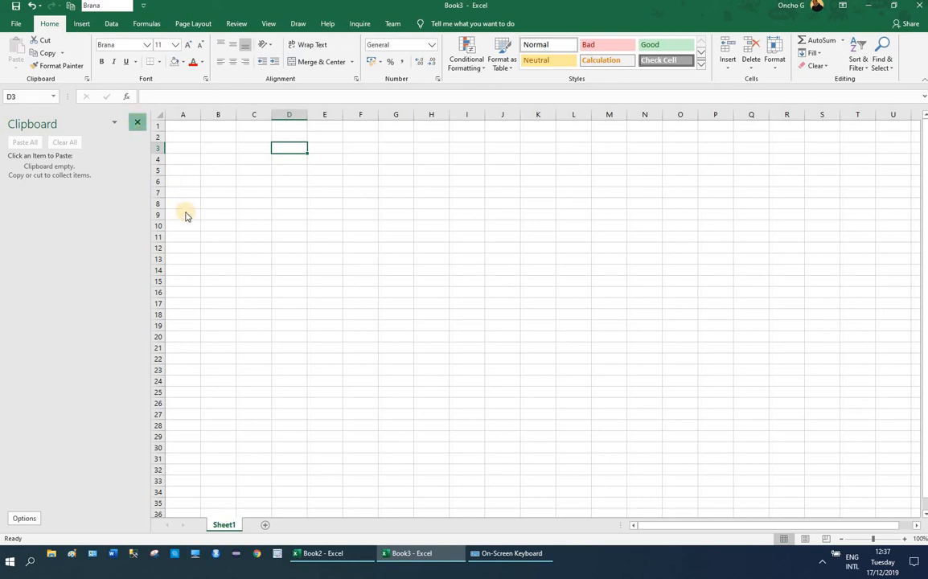
click(58, 170)
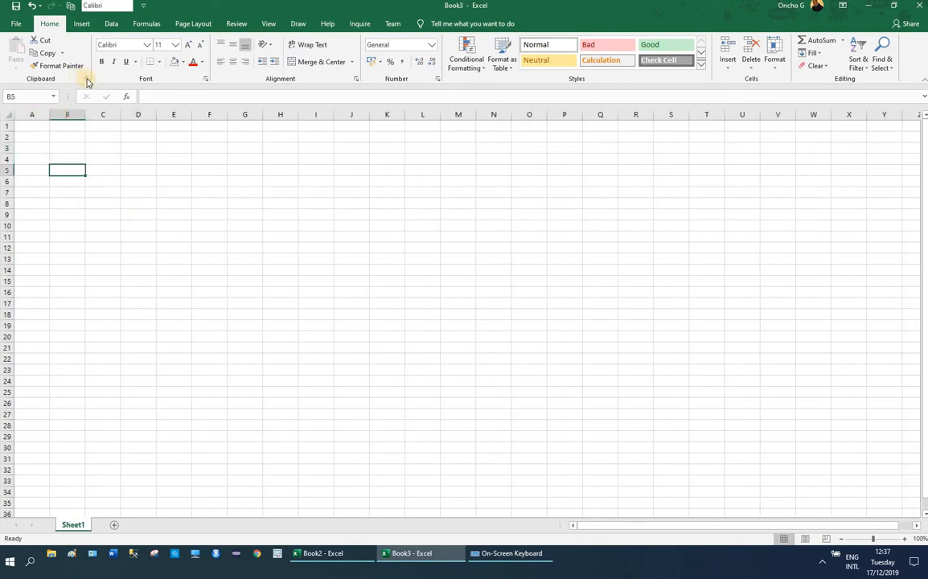
click(86, 79)
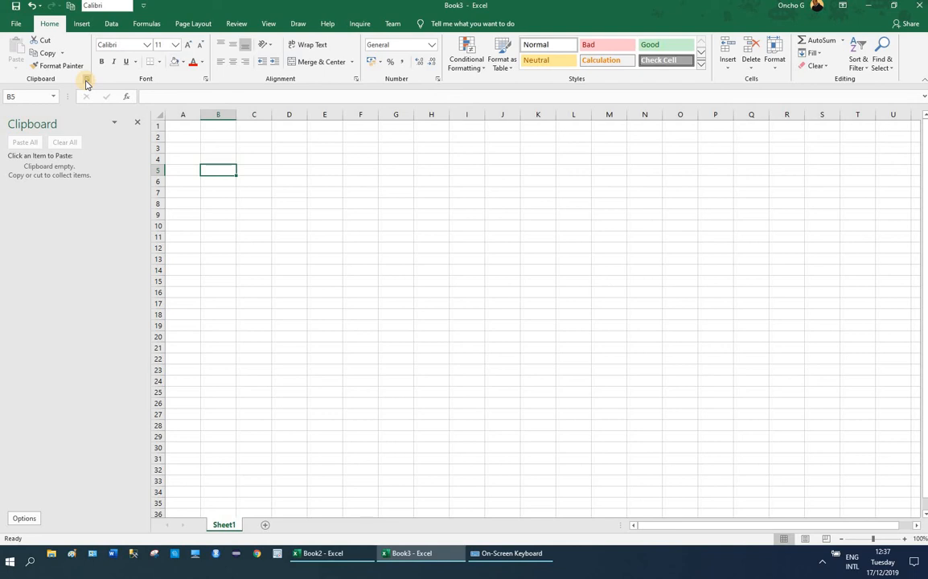
click(137, 122)
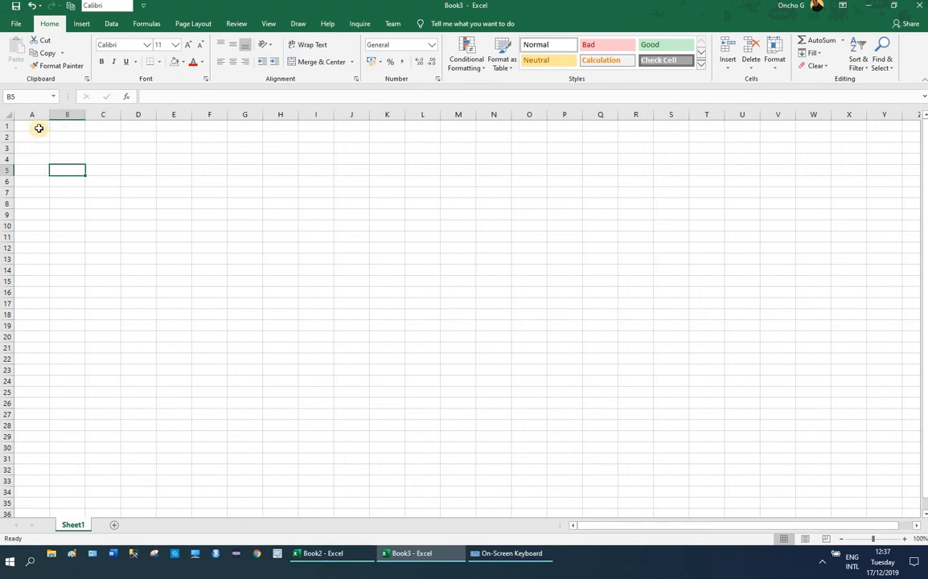
Step: Enter the letter A in cell A1 and fill it down through A14
click(38, 128)
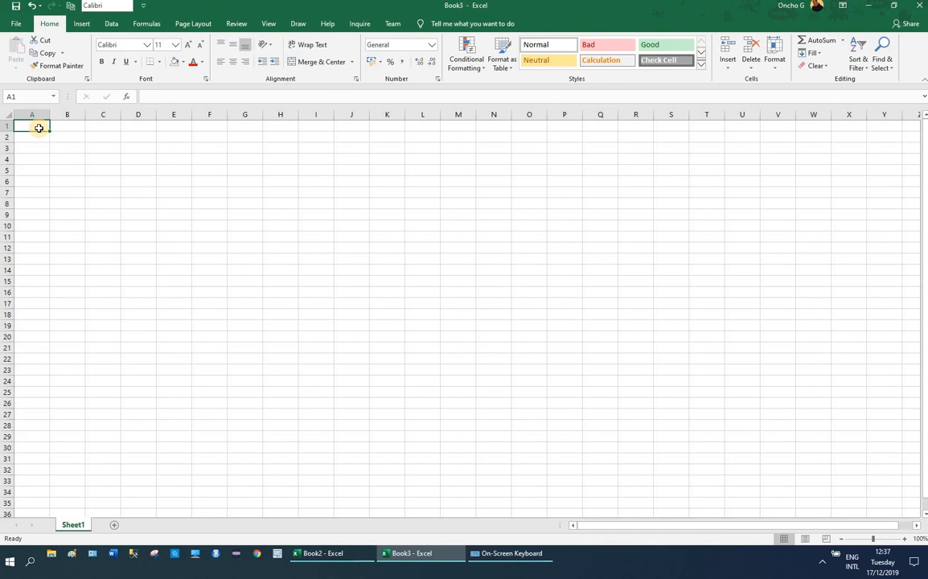
text(A)
click(40, 159)
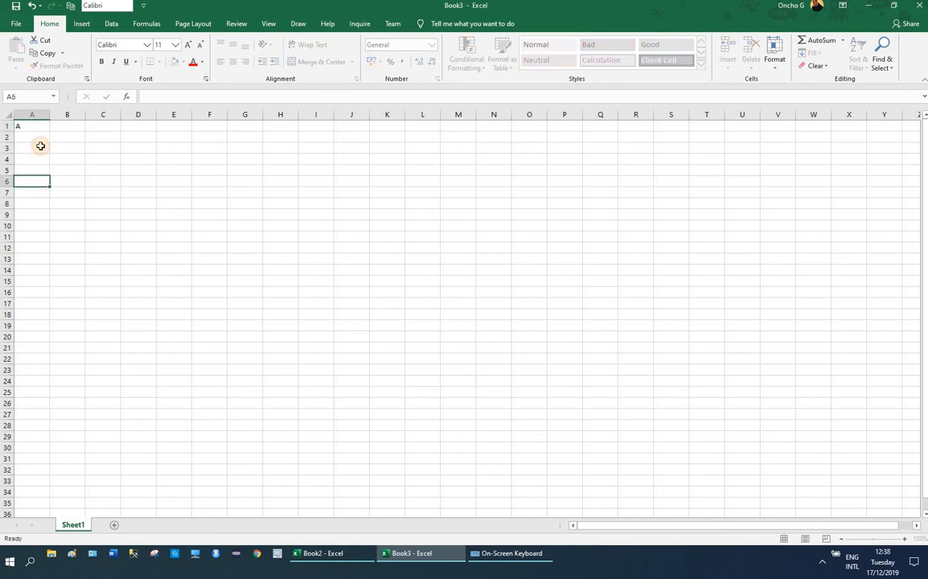
click(35, 127)
drag(50, 137, 51, 271)
Step: Enter the letter A in cell B1
click(64, 130)
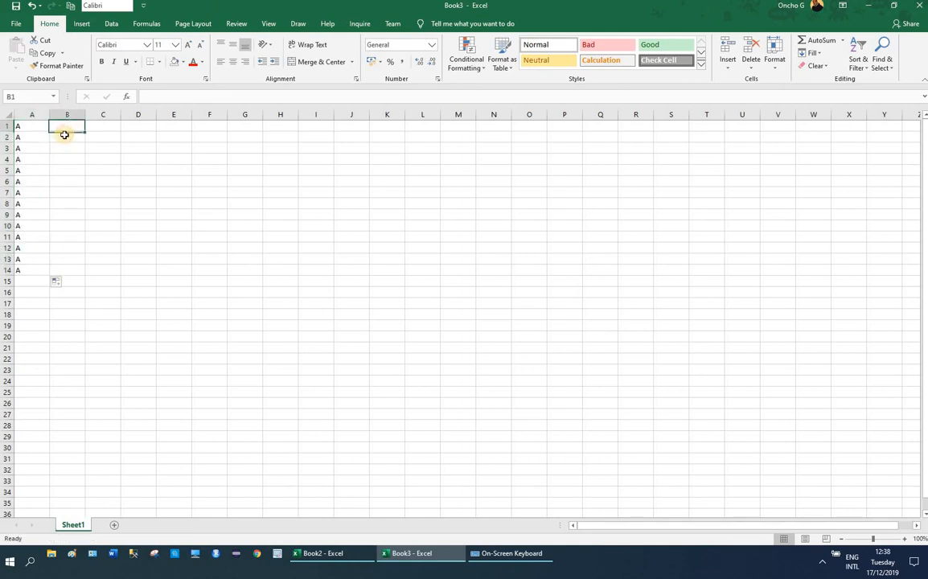
text(A)
key(Return)
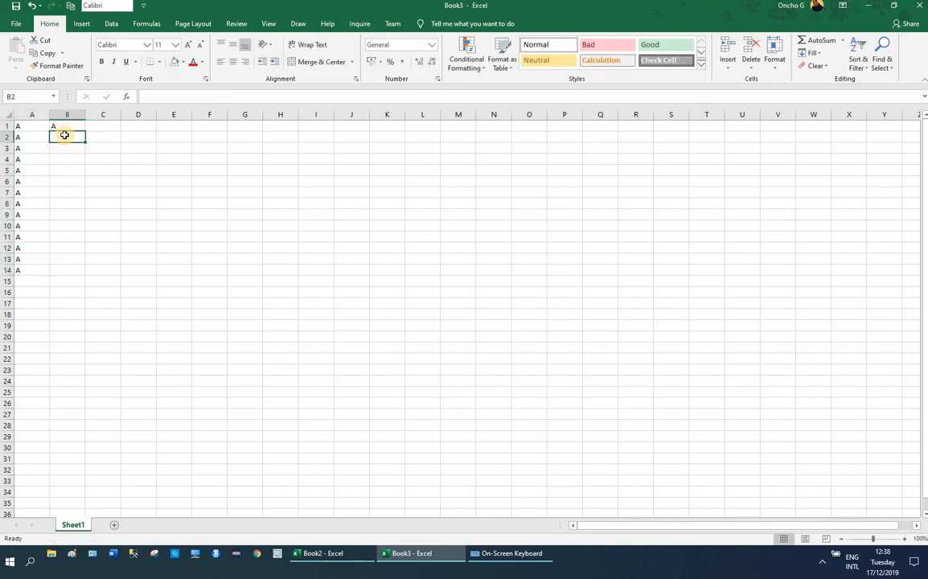
Step: Enter the letter B in cell B2 and fill the alternating A, B pattern down through B14
key(Return)
drag(62, 126, 86, 273)
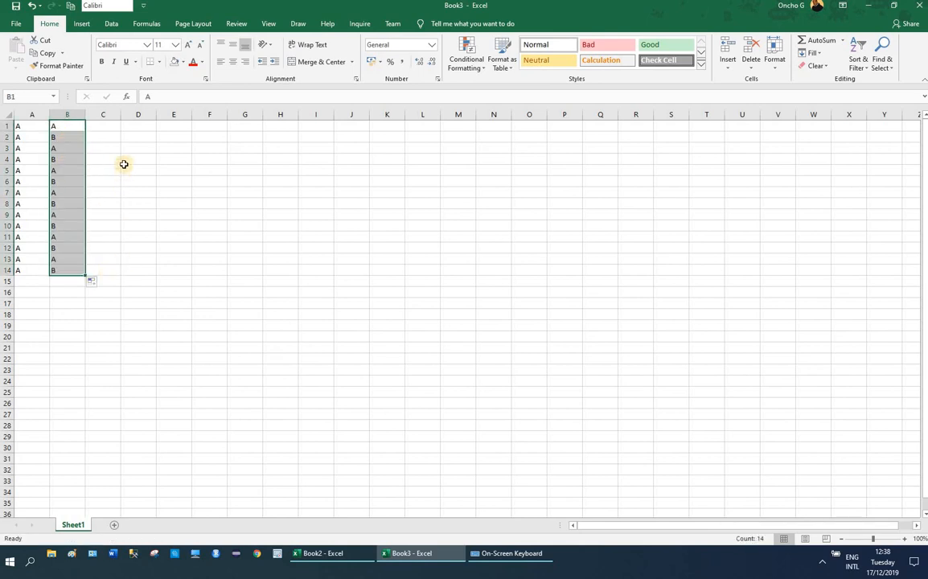
Step: Enter the letters A, B and C in cells C1 to C3 and fill the sequence down through C14
click(103, 126)
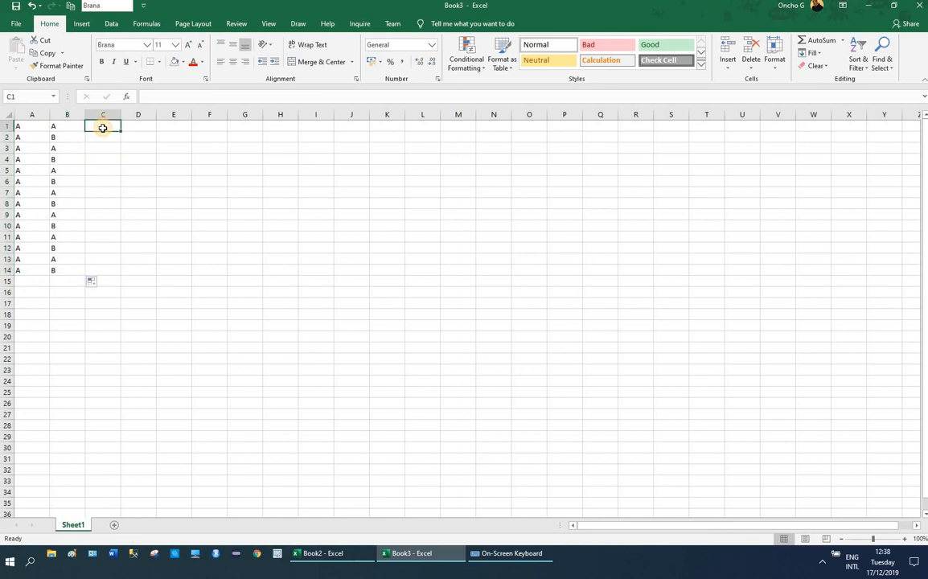
key(Down)
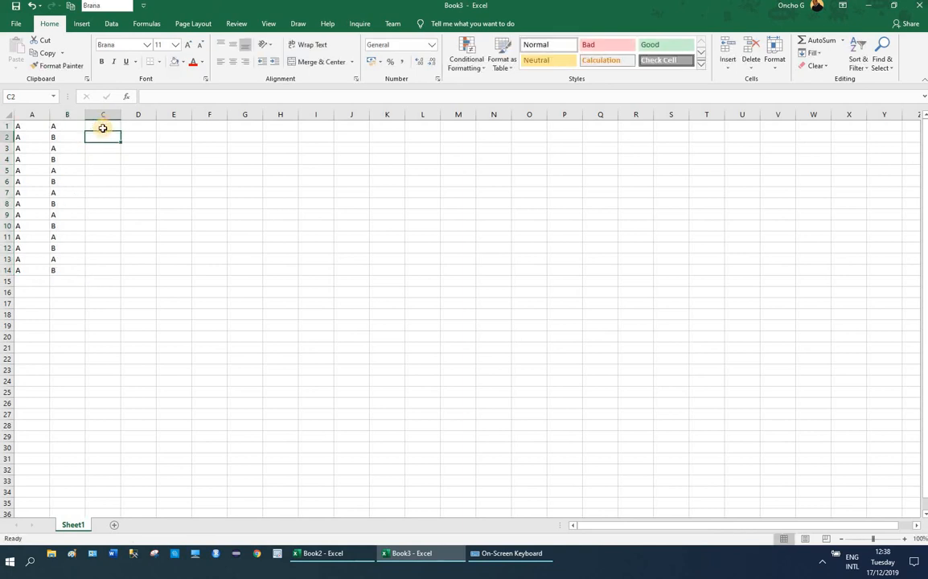
text(B)
key(Return)
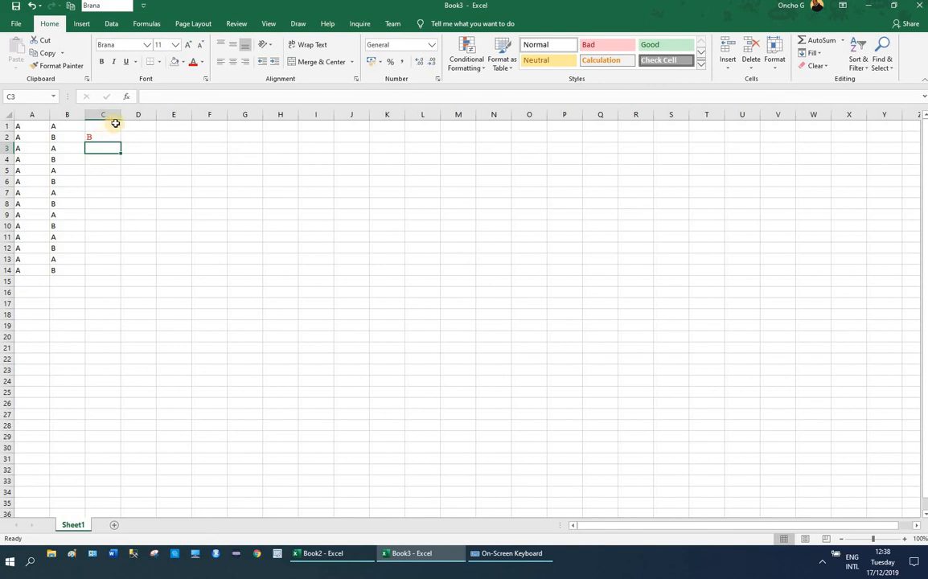
click(110, 125)
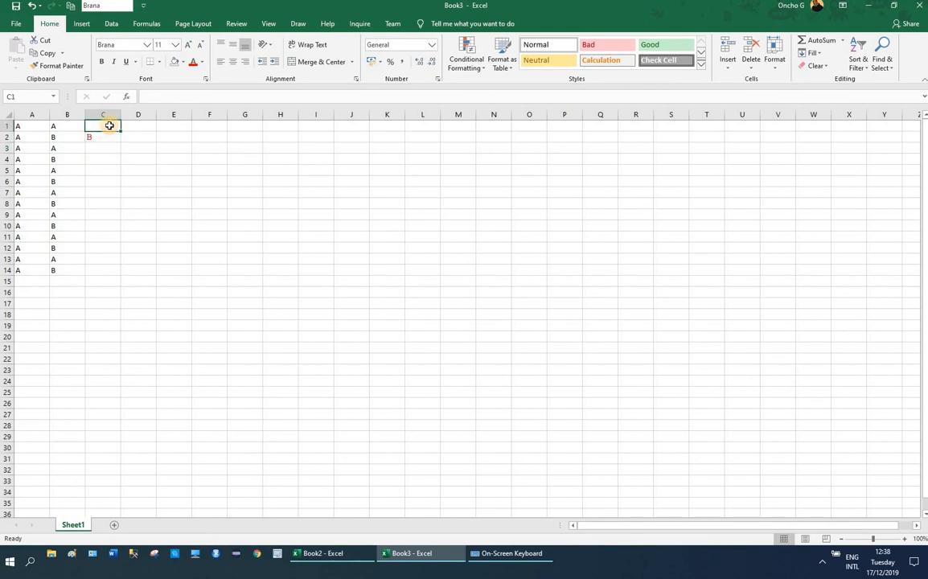
text(A)
click(105, 148)
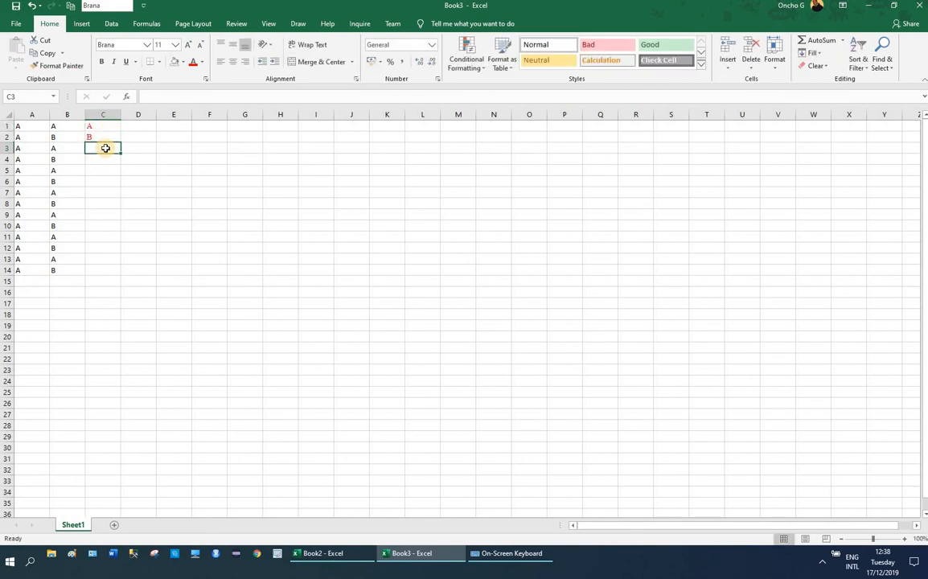
text(C)
key(Return)
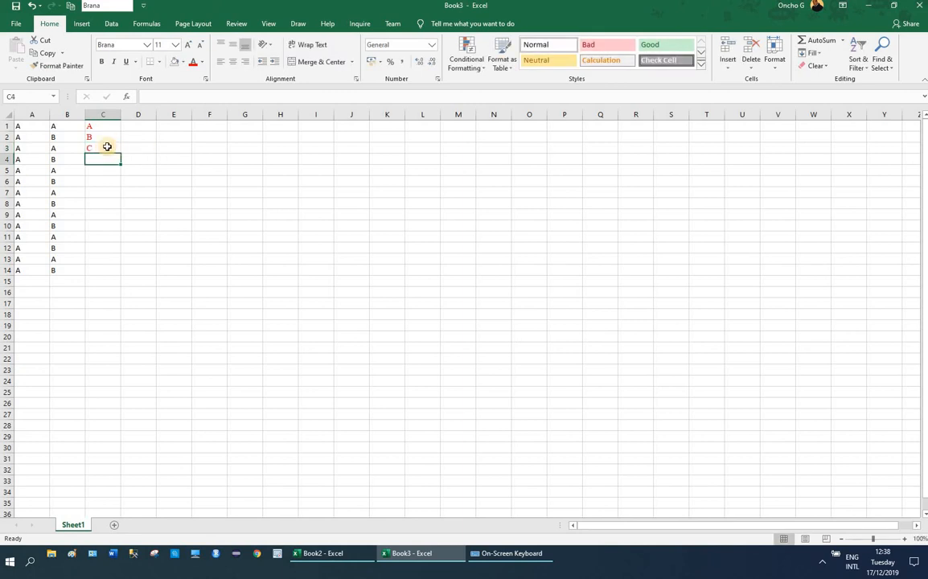
drag(103, 126, 123, 271)
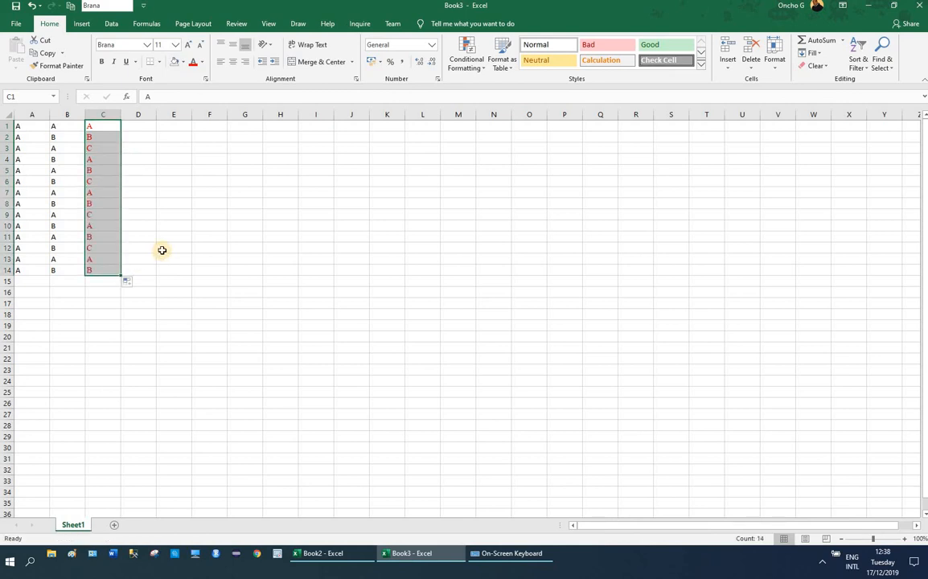
click(167, 251)
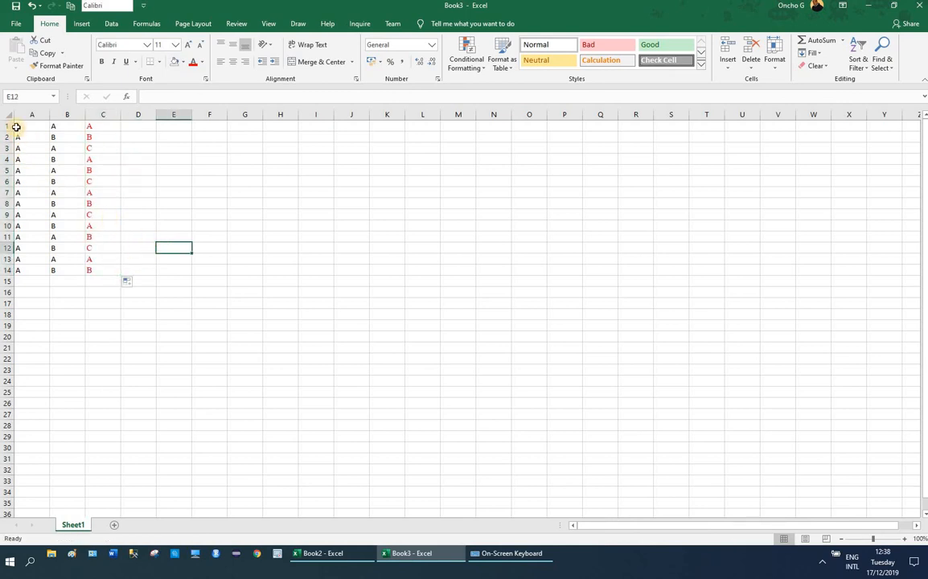
Step: Copy the formatting of cell A5 onto the whole of column C with Format Painter
click(17, 127)
drag(56, 130, 91, 270)
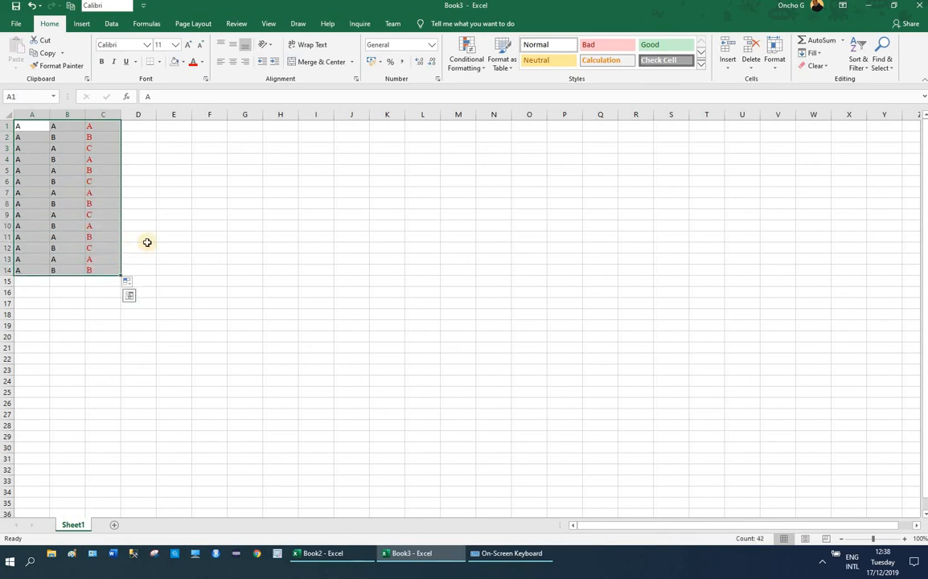
click(159, 228)
drag(92, 126, 99, 281)
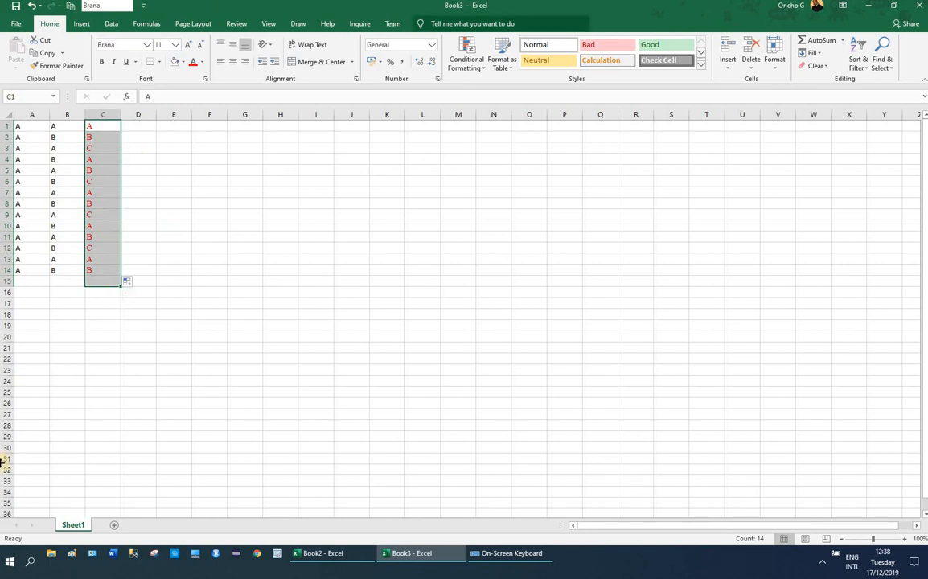
click(27, 173)
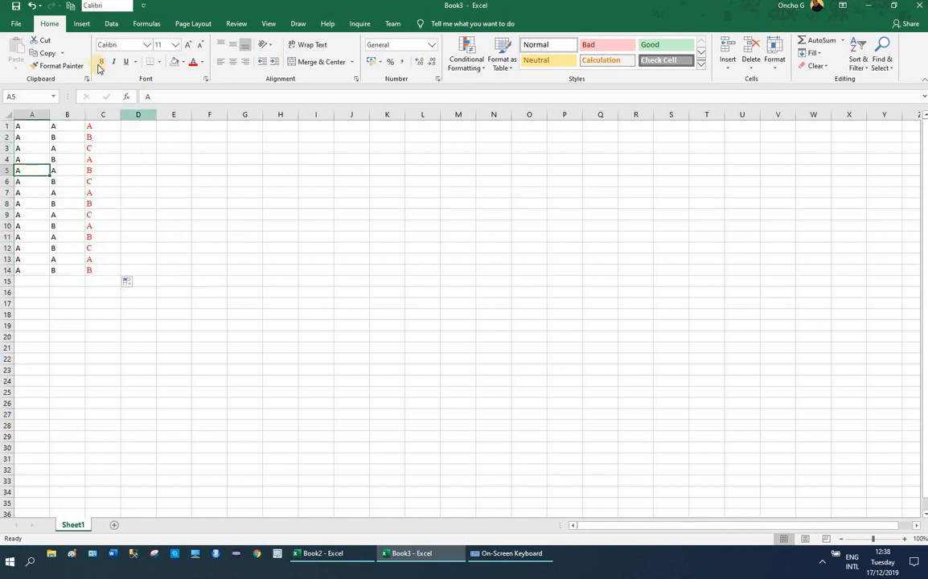
click(68, 66)
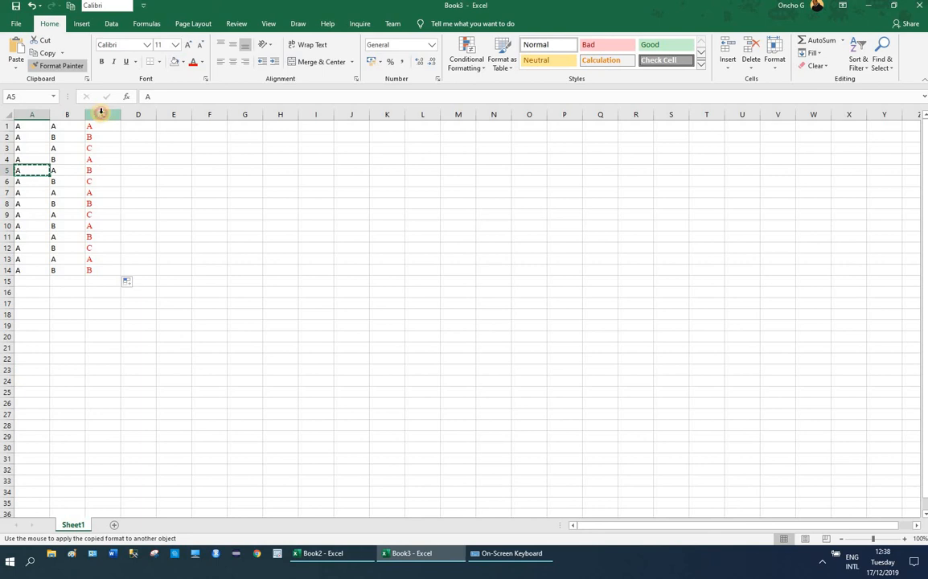
click(103, 114)
click(114, 300)
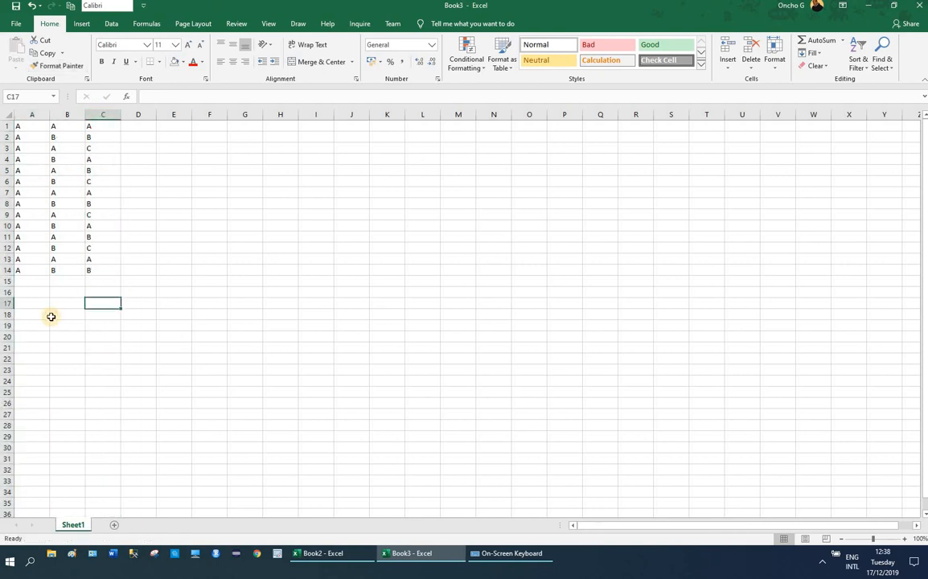
Step: Jump to the last row of column C and back to its last filled cell, showing the On-Screen Keyboard in between
click(105, 450)
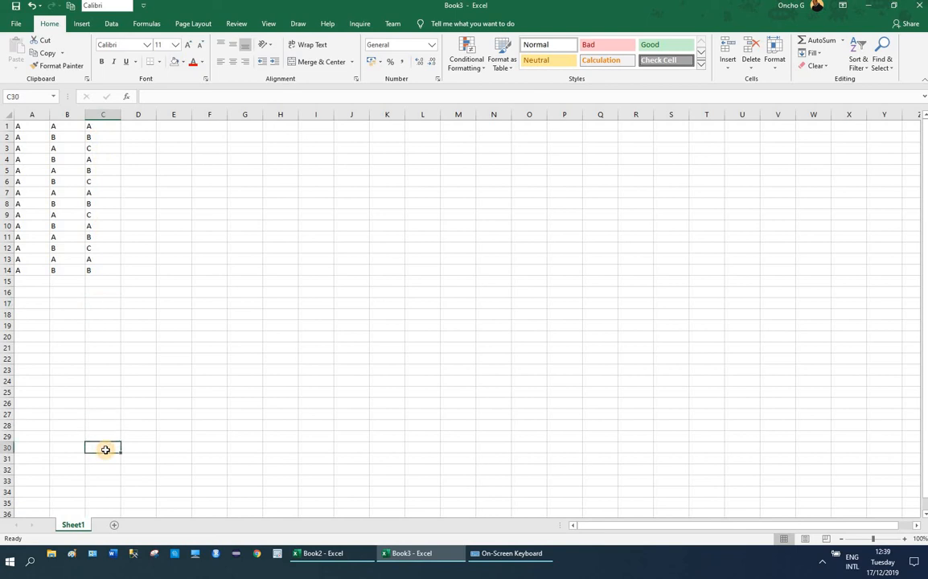
key(ctrl+Down)
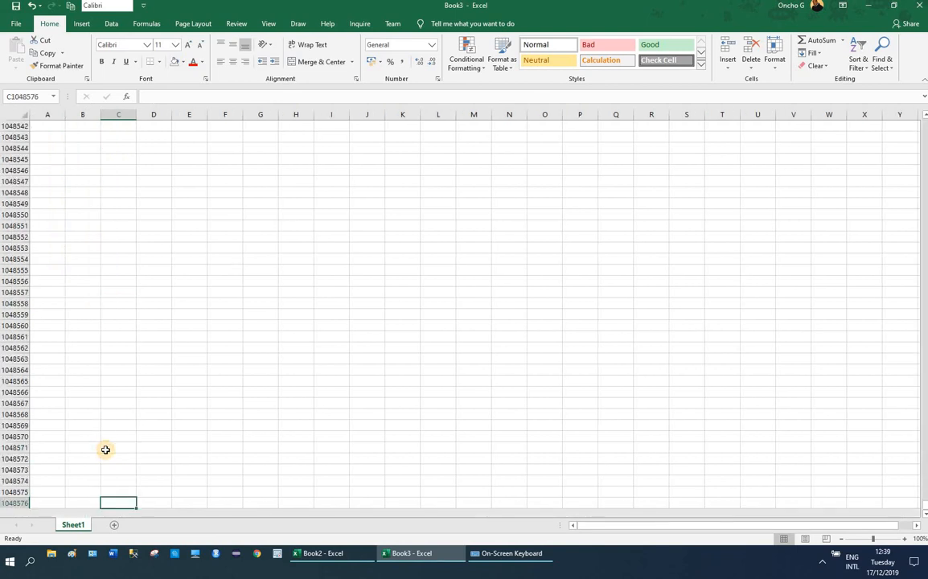
click(515, 554)
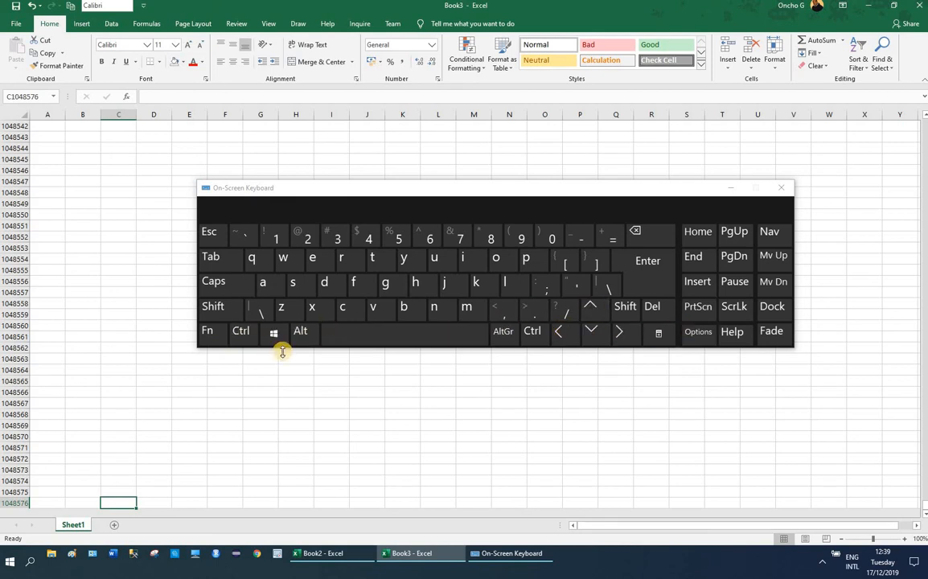
key(ctrl+Up)
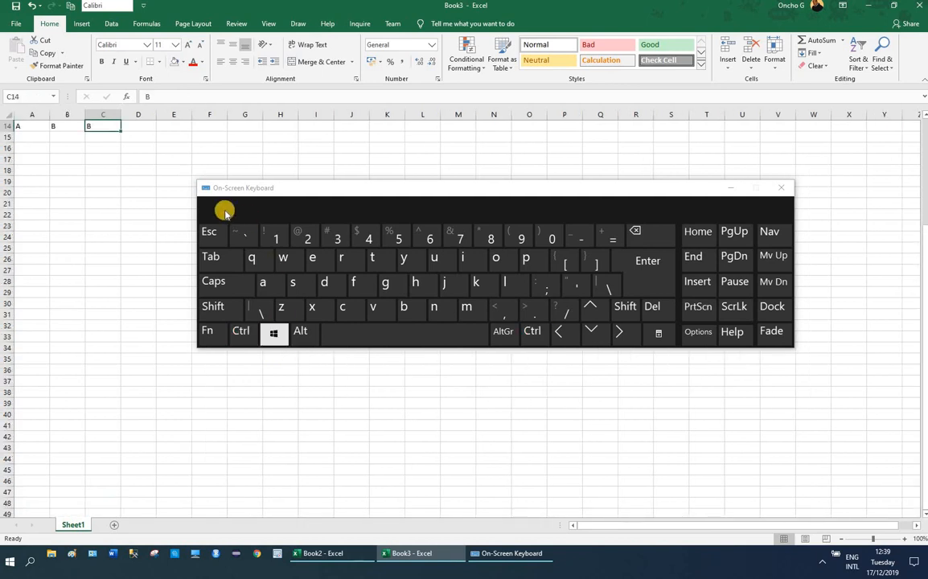
click(730, 188)
scroll(170, 190, up, 5)
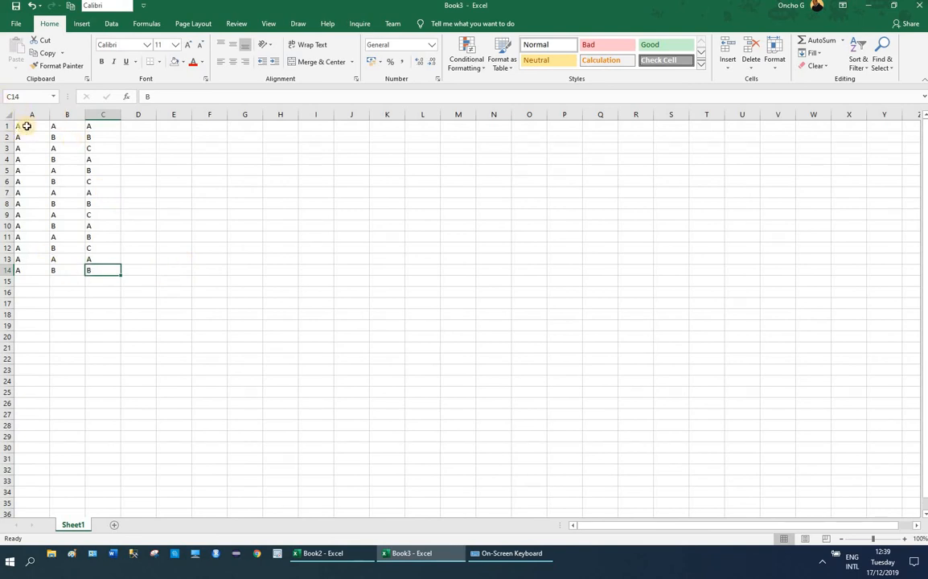
Step: Open the Clipboard pane and copy the range A1:C14 to it
drag(26, 126, 88, 271)
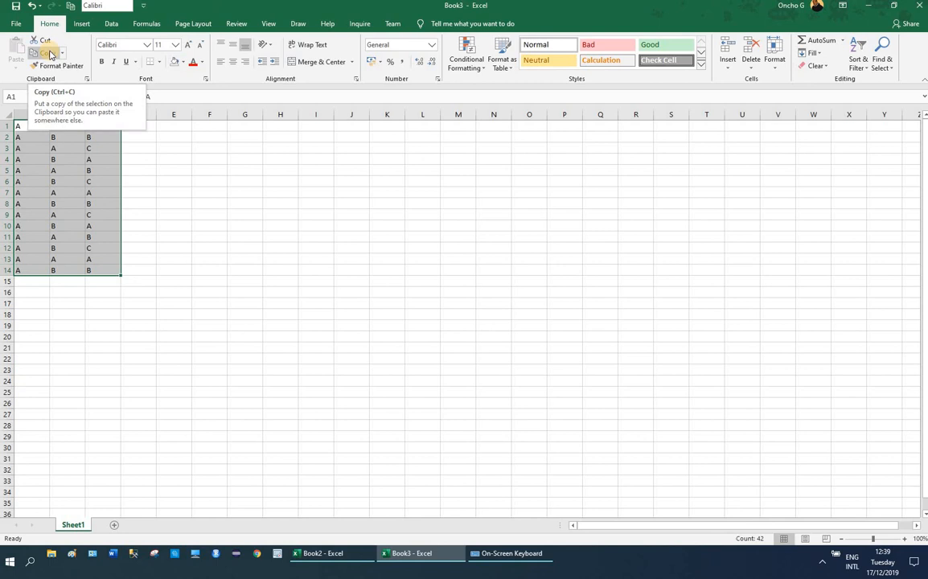
click(49, 54)
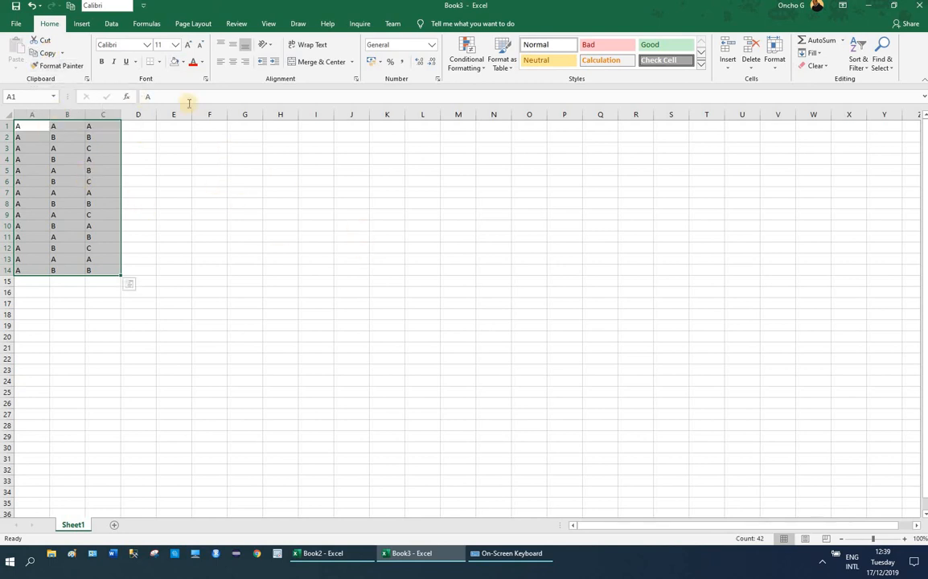
click(87, 79)
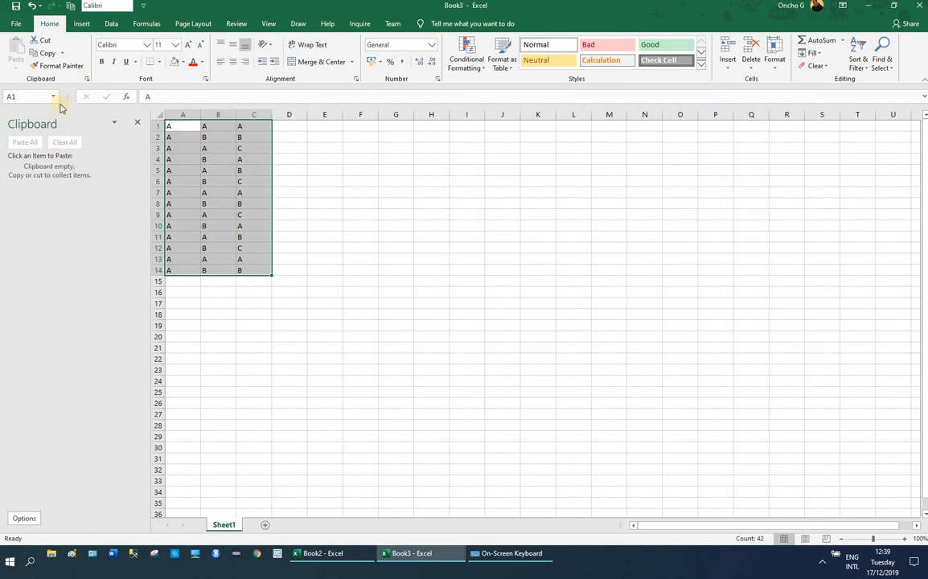
click(48, 54)
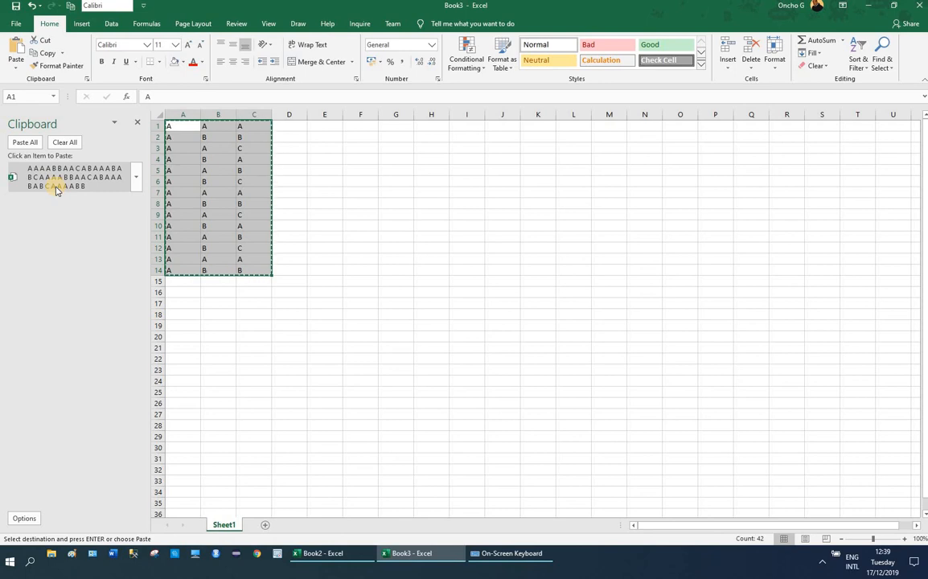
Step: Paste the copied three-column block starting at cell F1 and deselect it
click(295, 128)
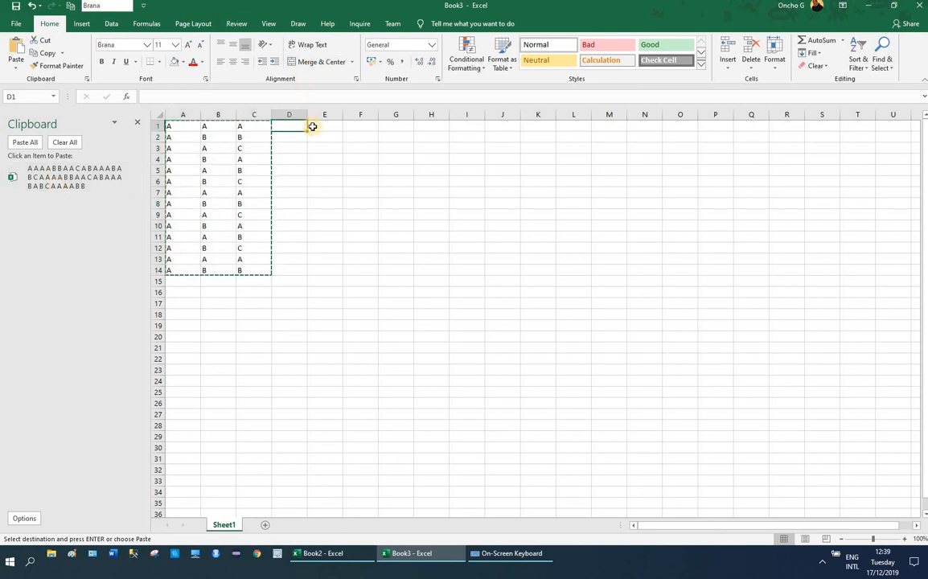
click(348, 126)
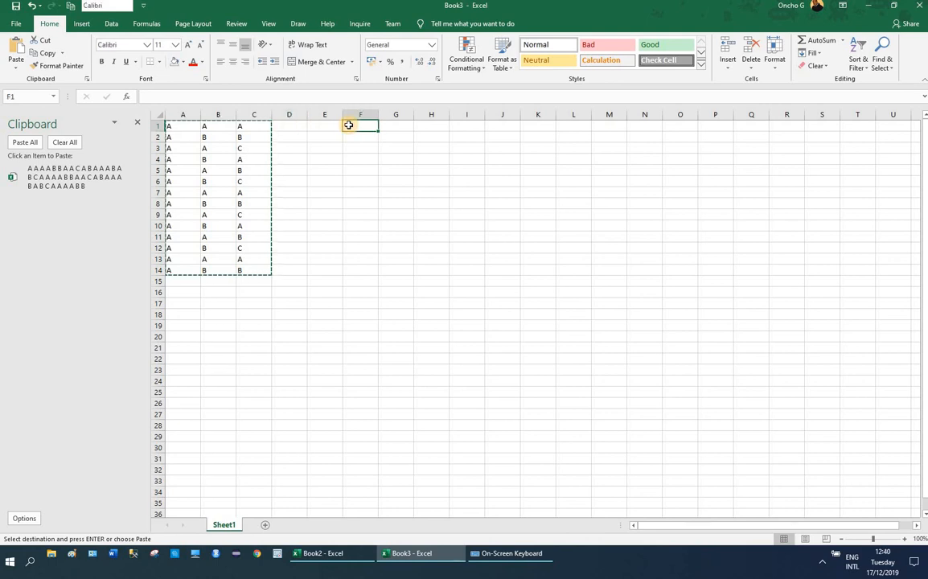
key(ctrl+v)
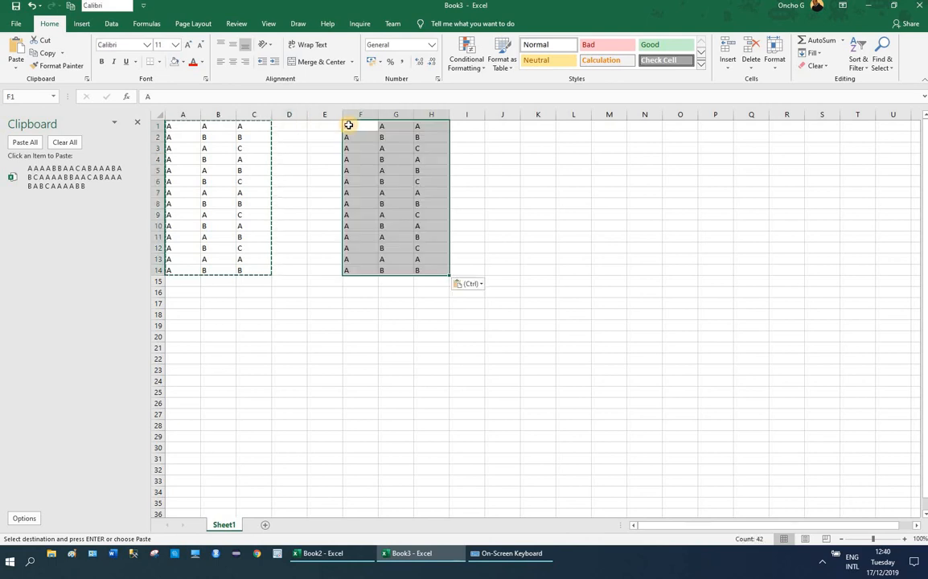
click(389, 346)
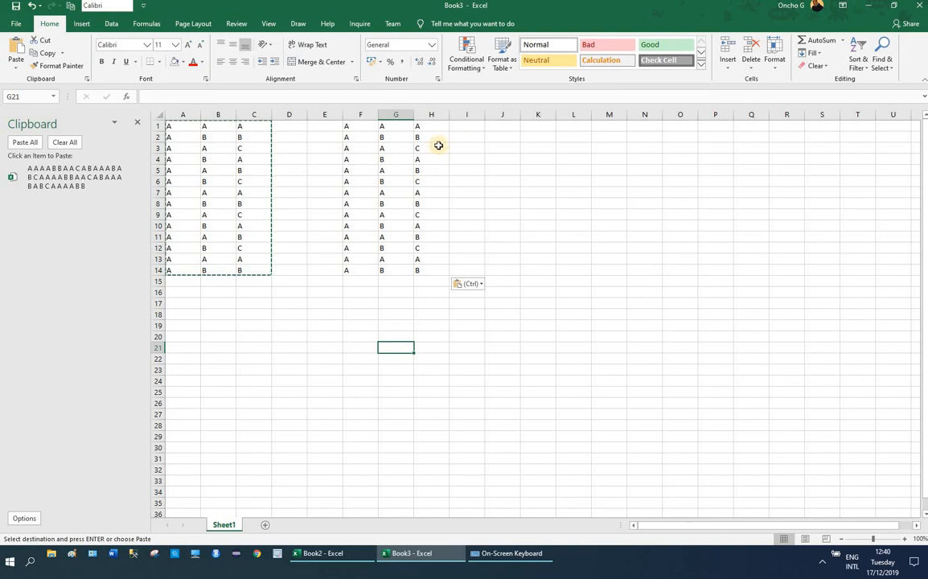
Step: Copy the range H1:H14 and paste it starting at cell J1
drag(424, 126, 428, 272)
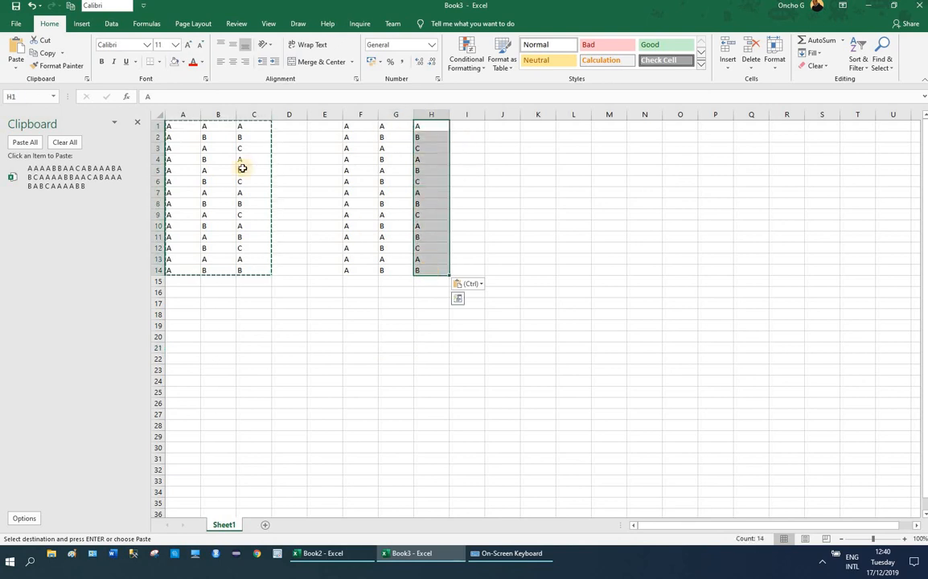
click(47, 55)
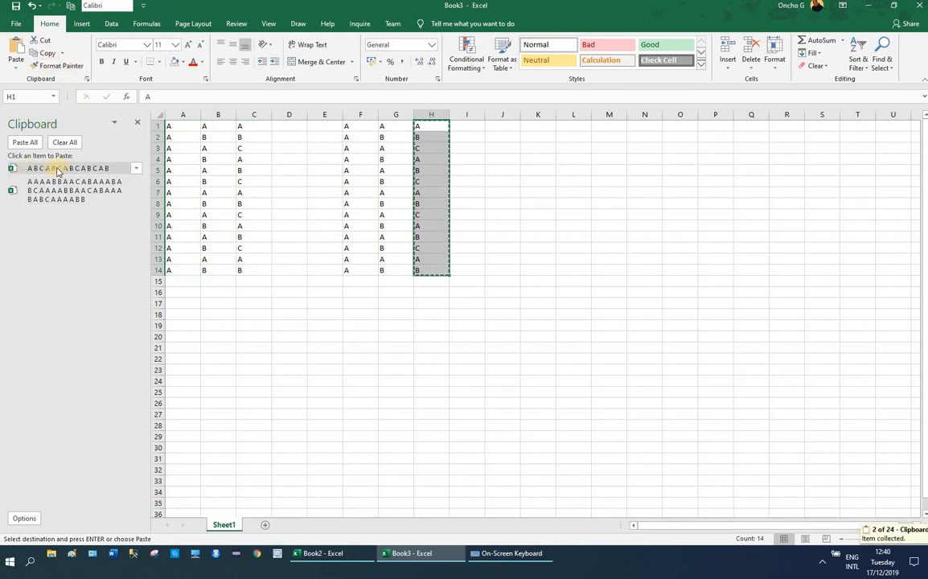
click(500, 128)
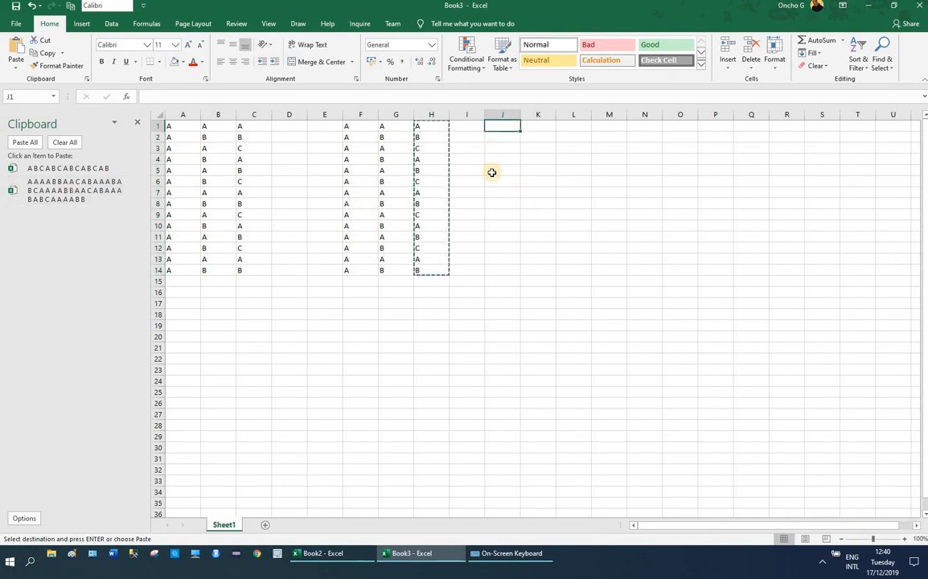
key(ctrl+v)
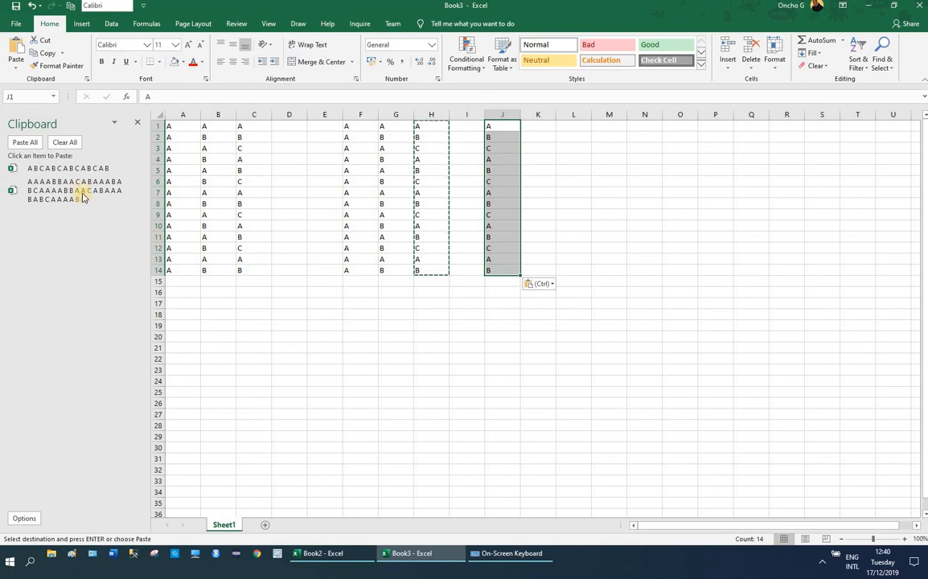
Step: Paste the earlier three-column item from the Clipboard pane starting at cell M1
click(137, 194)
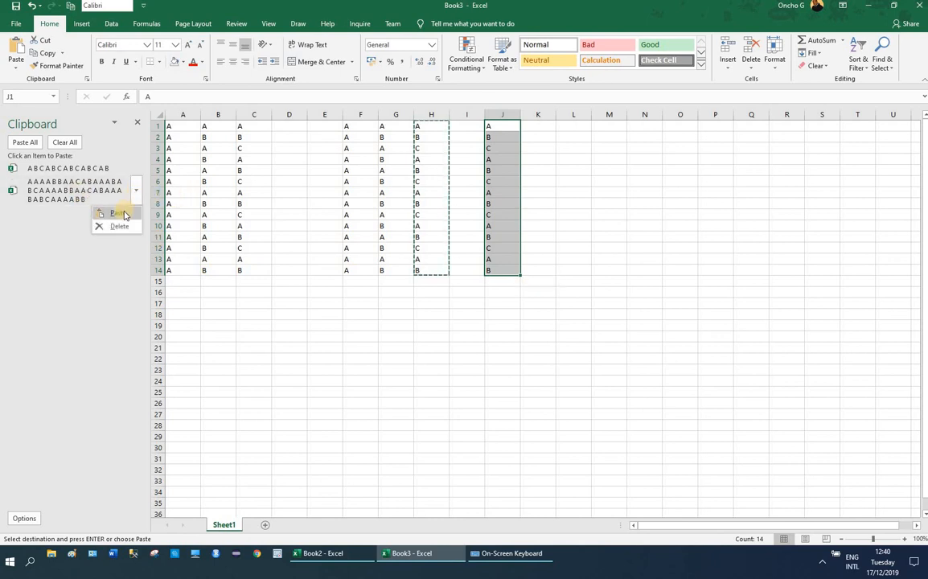
click(117, 213)
click(611, 126)
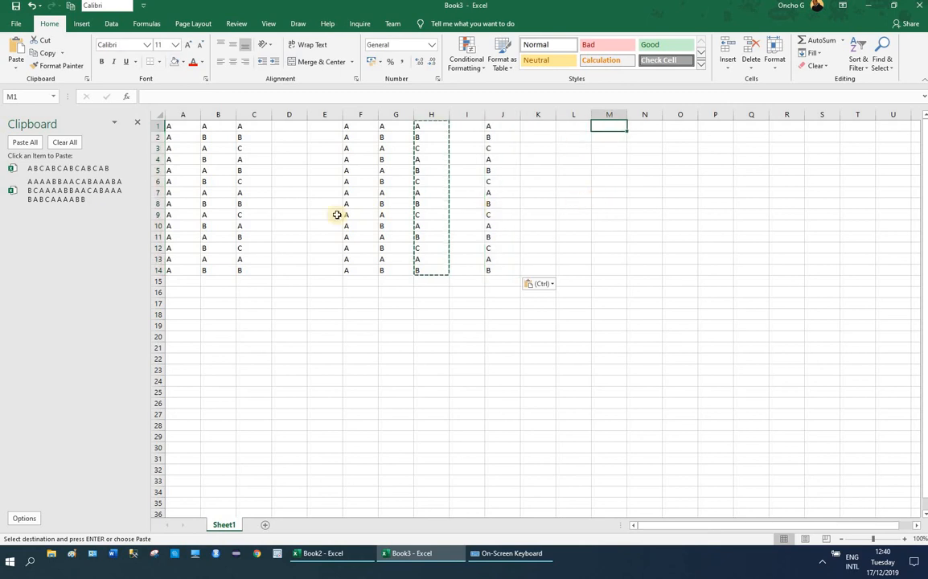
click(137, 192)
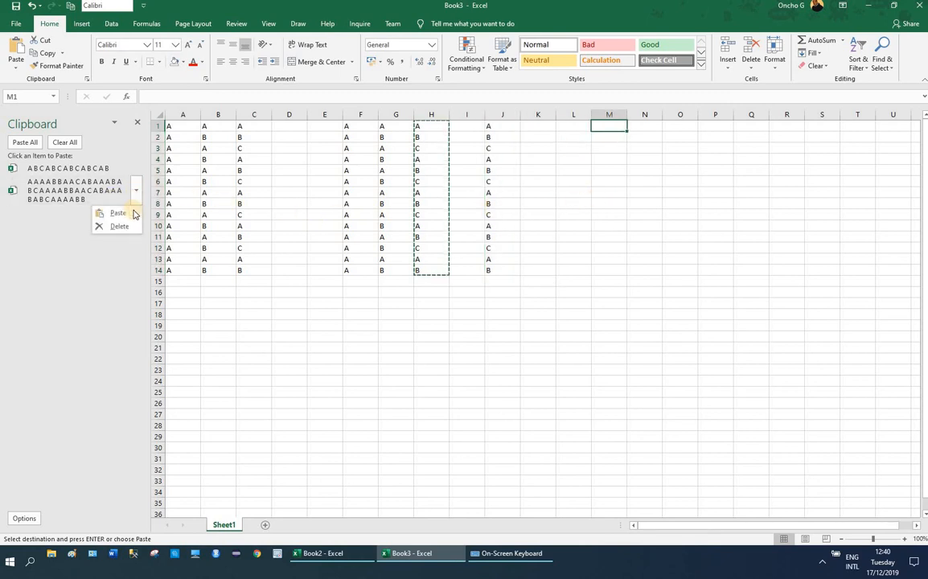
click(120, 214)
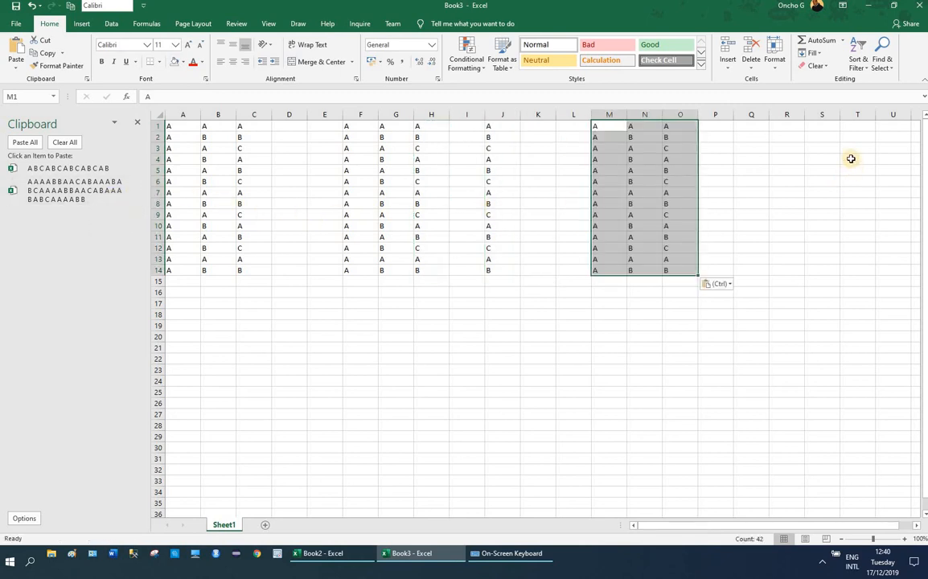
Step: Paste the three-column item from the Clipboard pane starting at cell S1
click(823, 128)
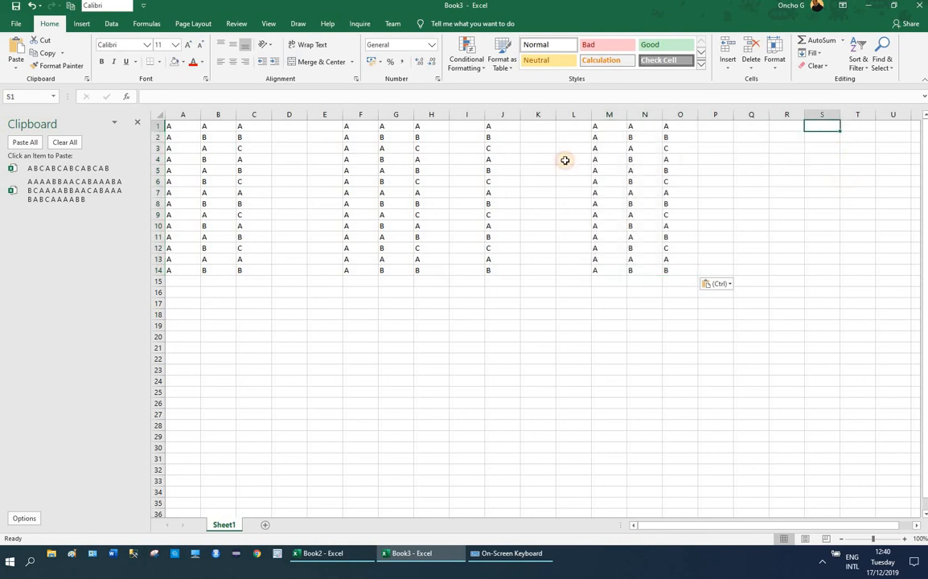
click(137, 191)
click(117, 213)
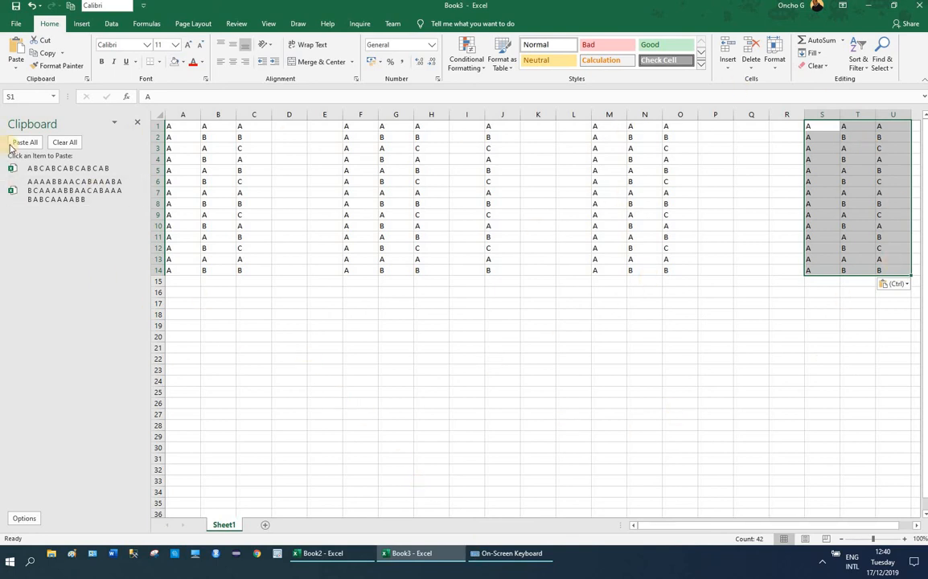
Step: Paste all collected clipboard items at once starting at cell C21 and deselect the pasted block
click(250, 344)
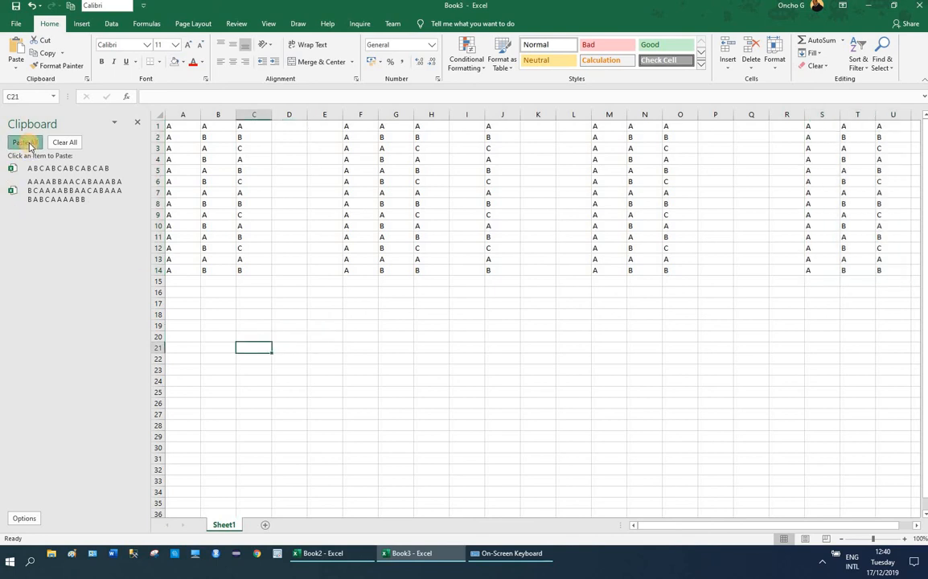
click(24, 142)
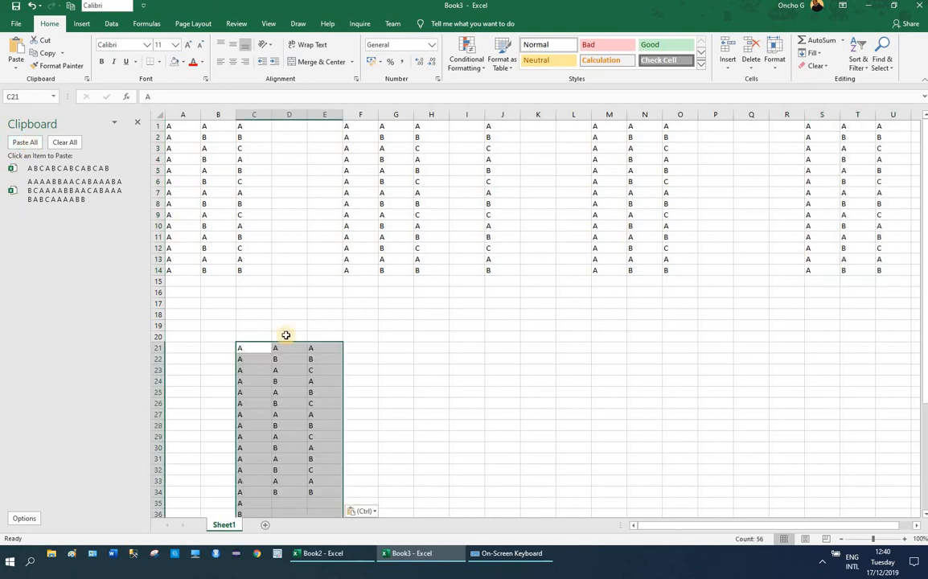
click(54, 167)
click(29, 143)
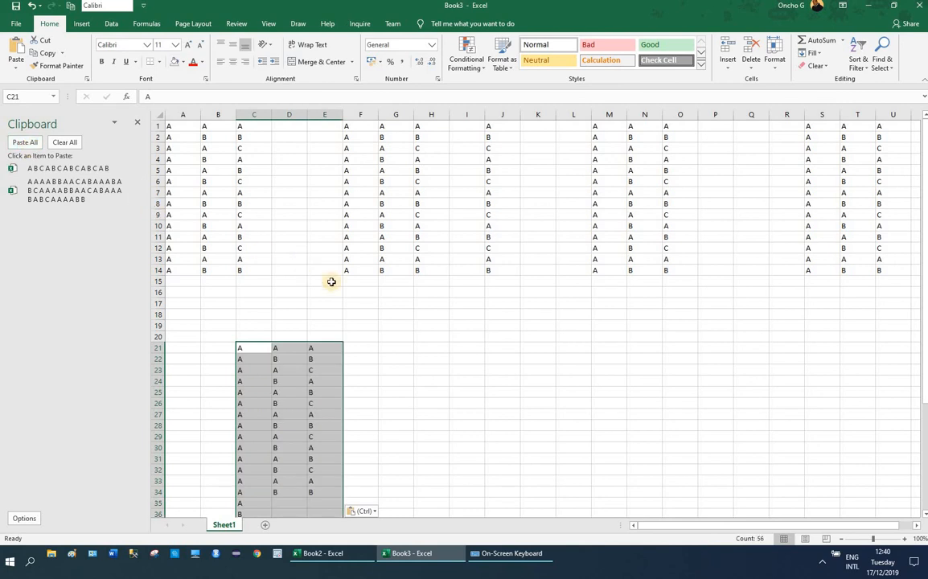
click(361, 302)
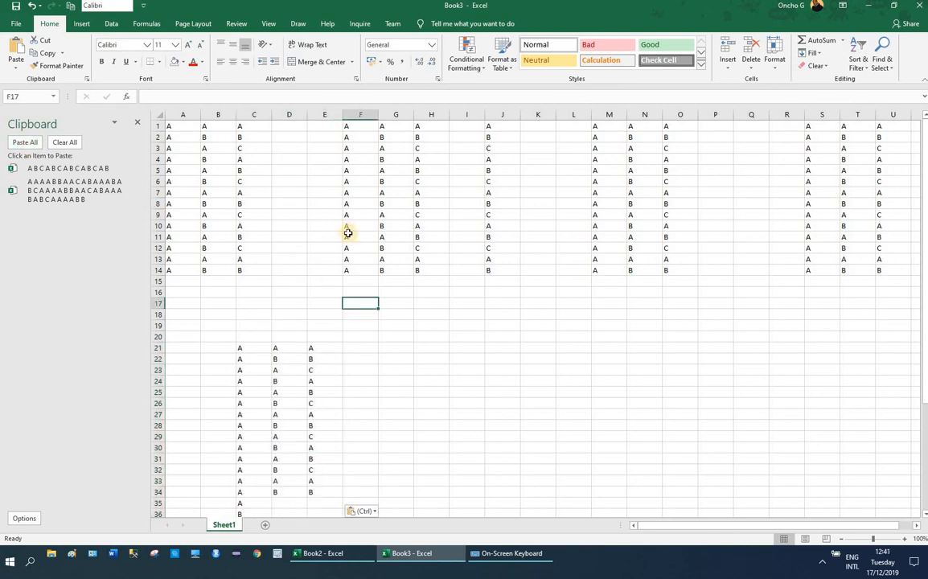
Step: Examine how the pasted items are stacked in column C by selecting C35:C49, and clear the selection
scroll(396, 283, down, 6)
scroll(400, 290, up, 2)
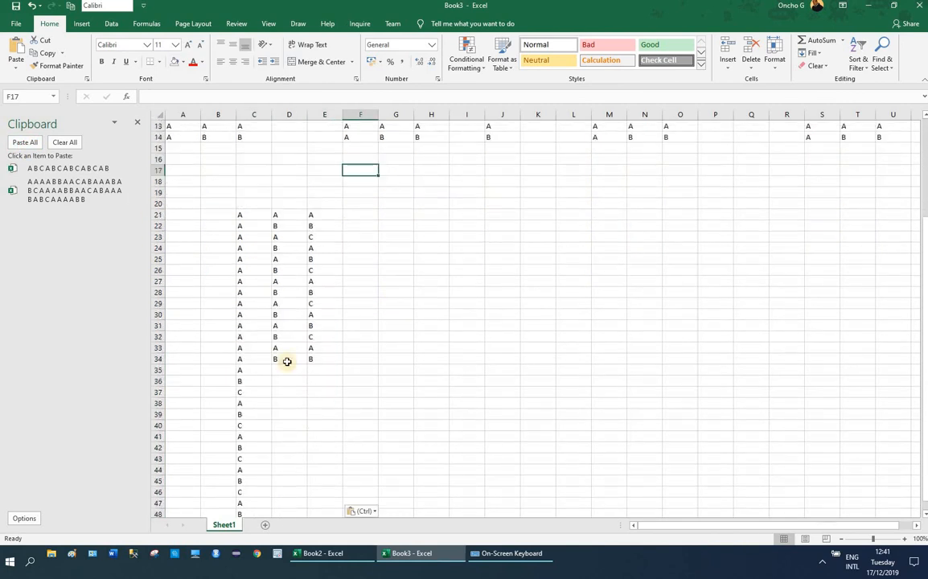
drag(242, 373, 260, 506)
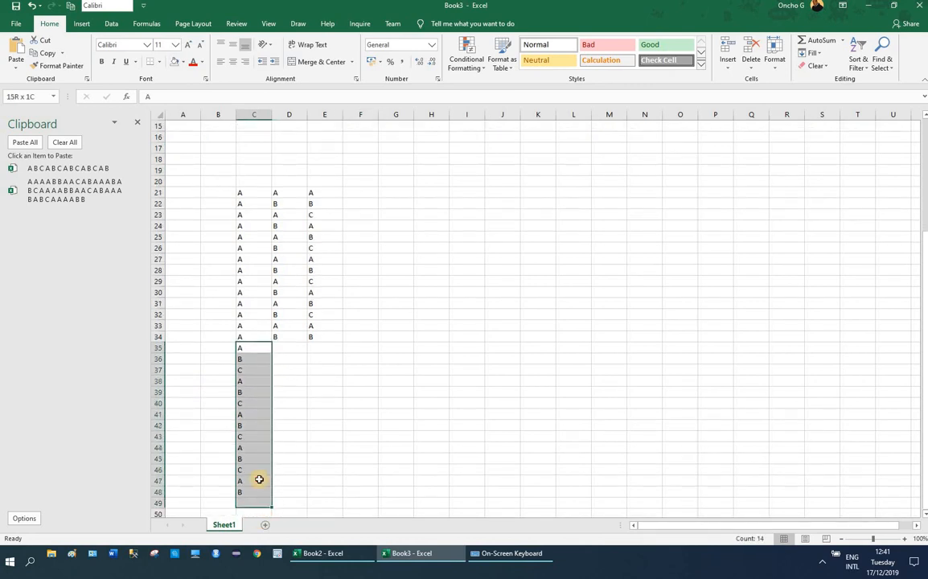
click(536, 337)
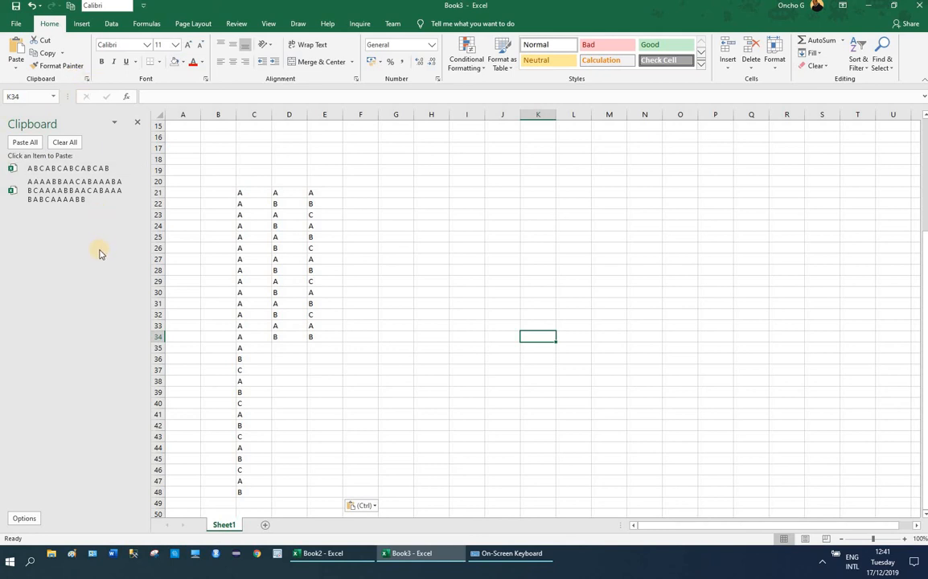
scroll(238, 300, up, 5)
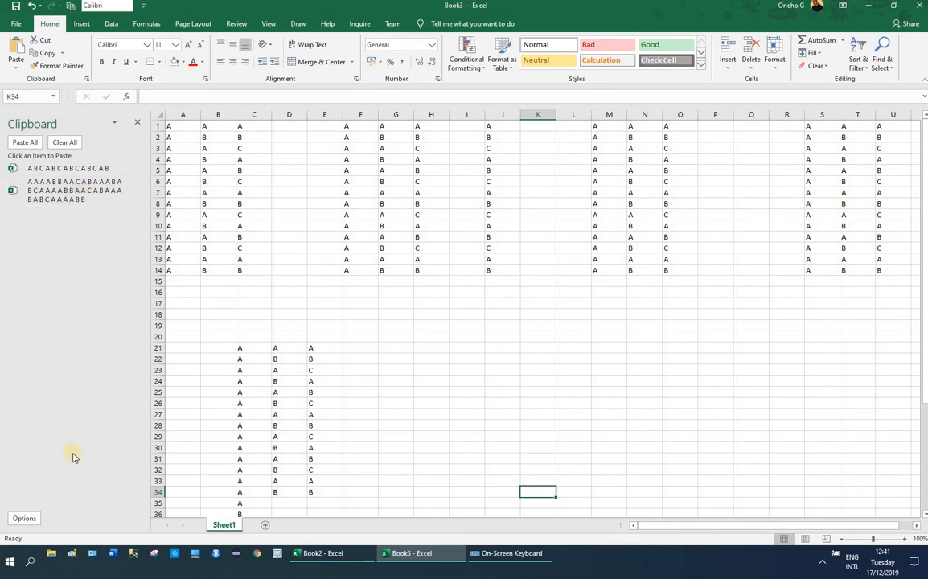
click(114, 122)
click(93, 312)
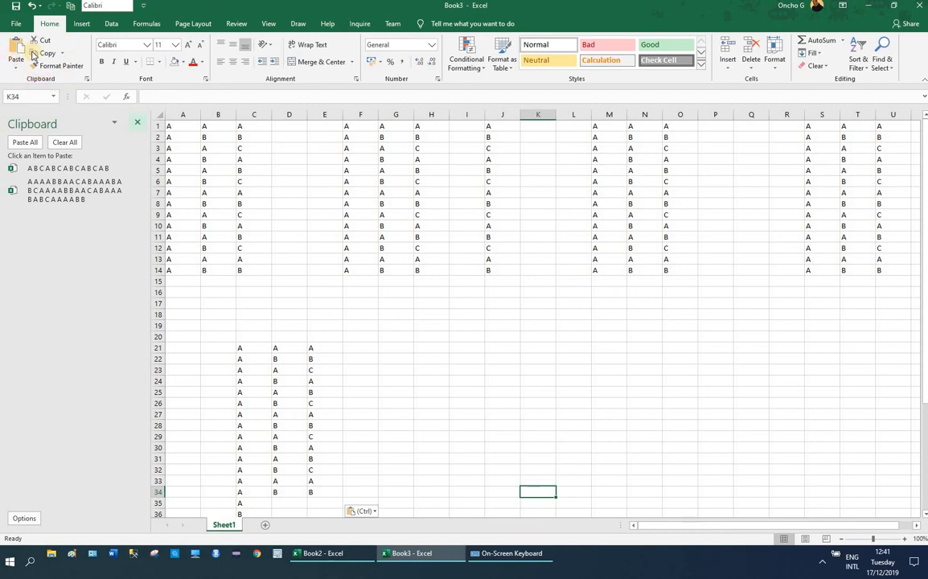
click(63, 55)
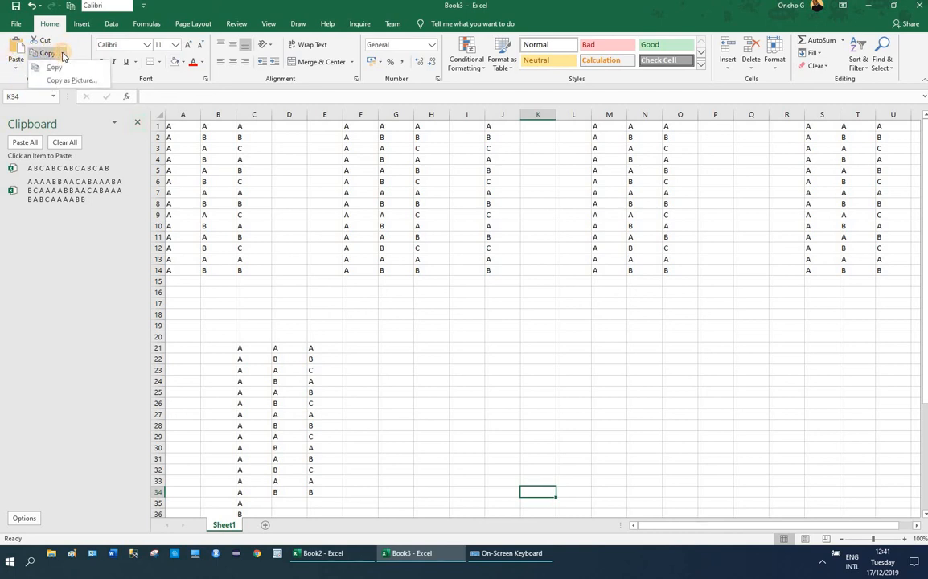
click(63, 55)
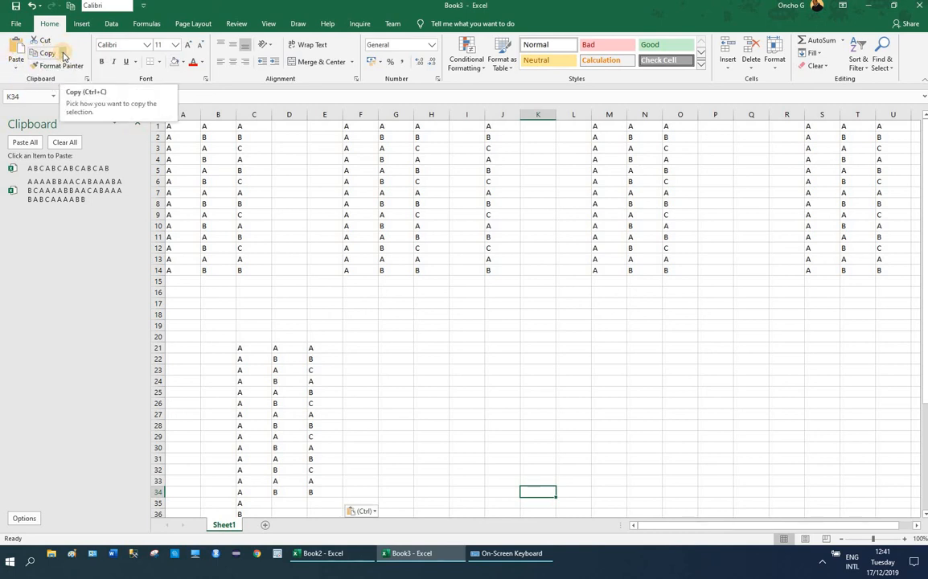